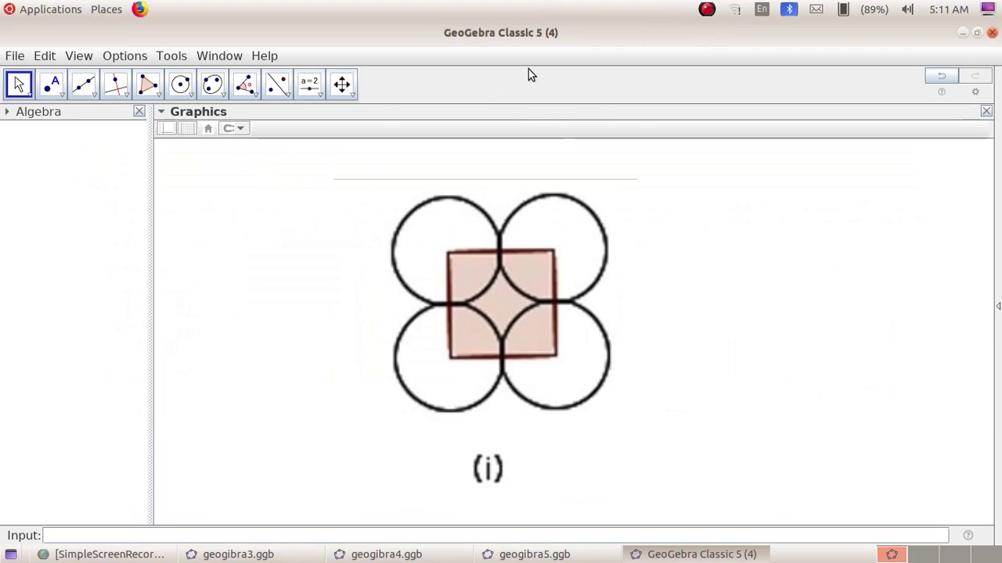
Step: Draw a four-vertex regular polygon from about (2.3, -0.52) to (5.98, -0.5), giving a square with sides about 3.68
click(158, 95)
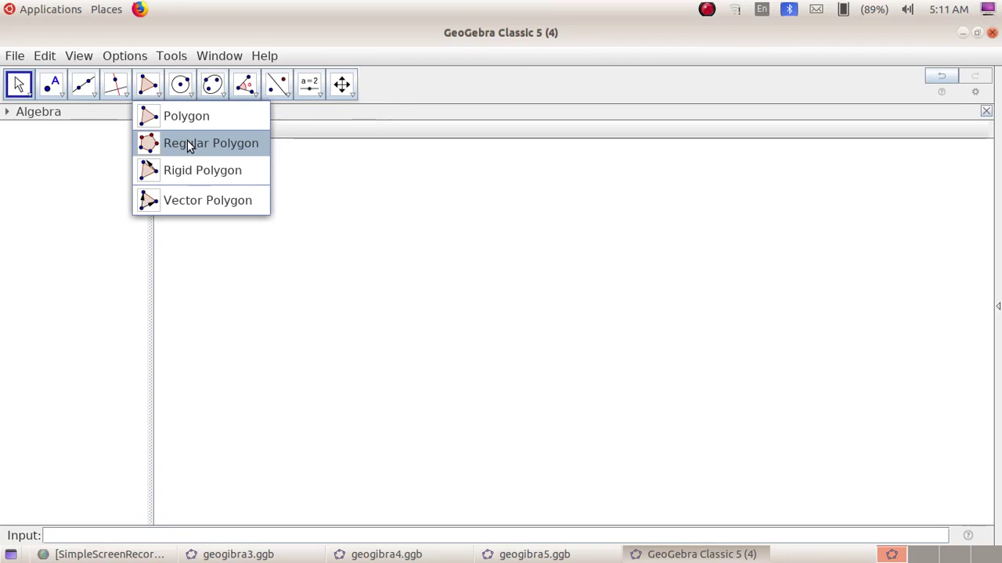
click(188, 144)
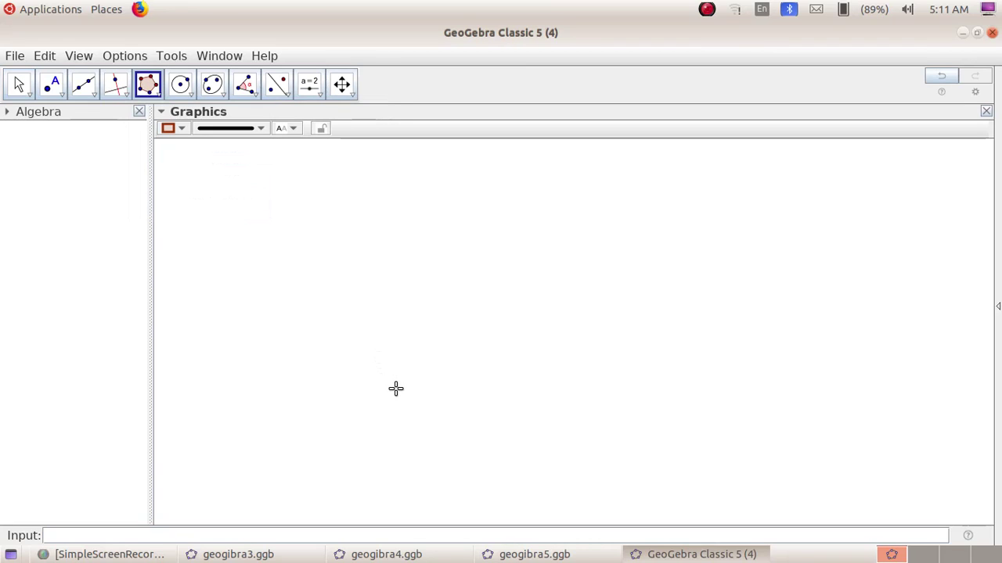
click(397, 388)
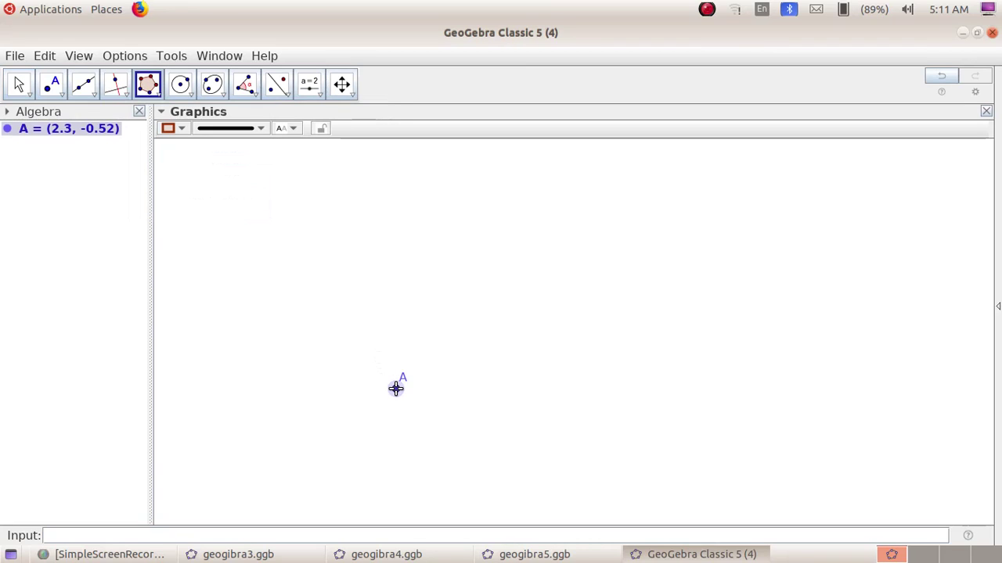
click(530, 388)
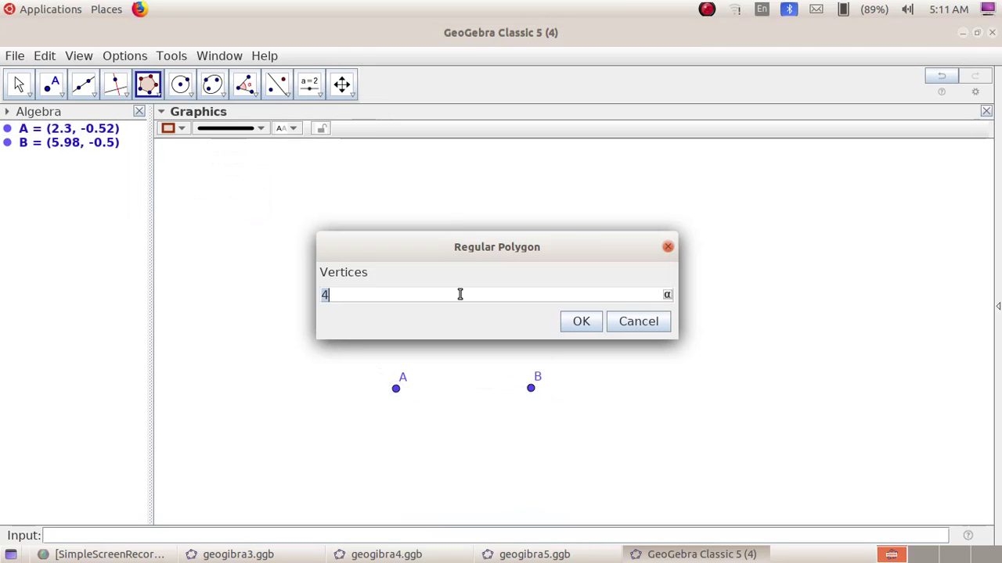
click(581, 327)
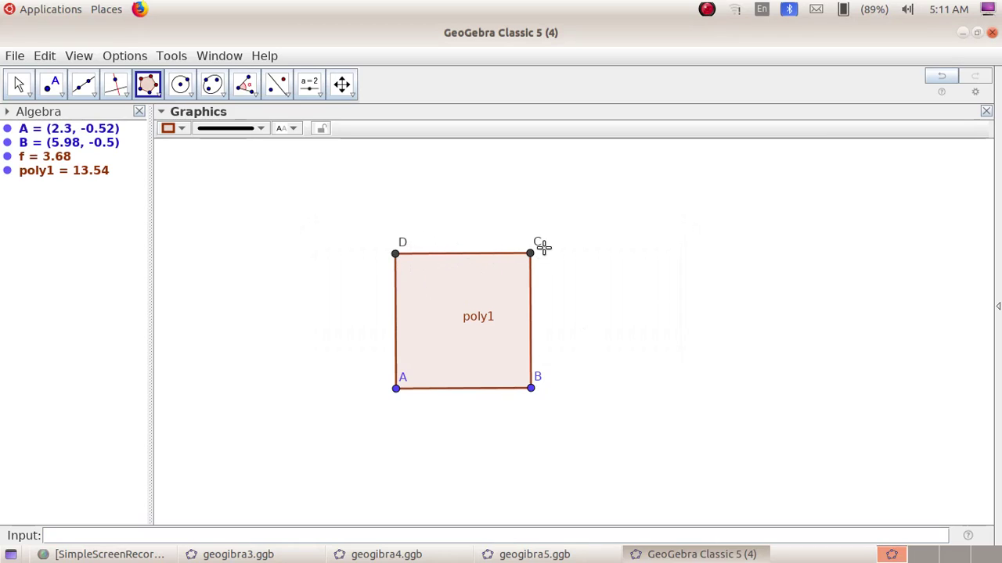
Step: Place midpoints on all four sides of square ABCD, in the order AB, BC, CD and DA
click(62, 93)
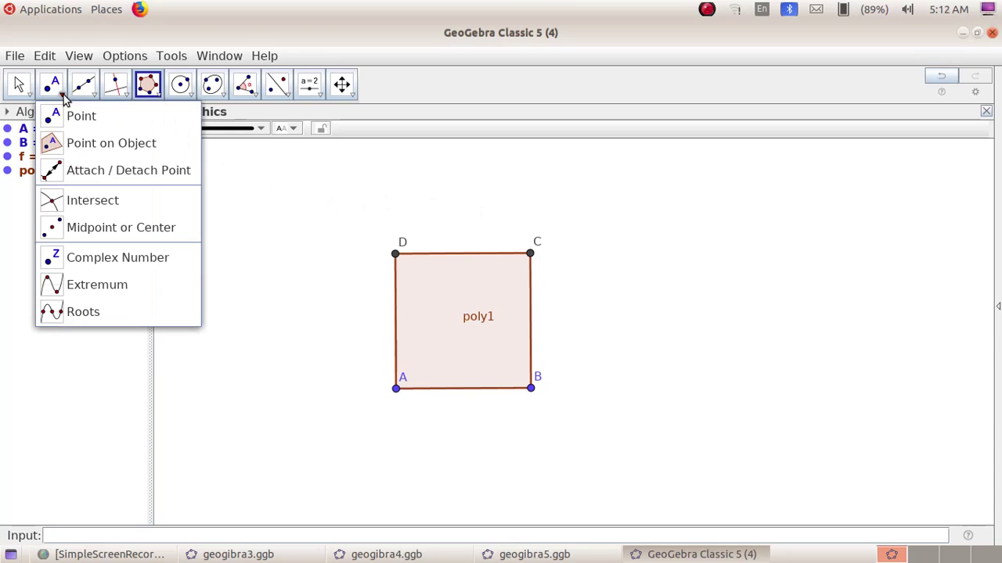
click(103, 228)
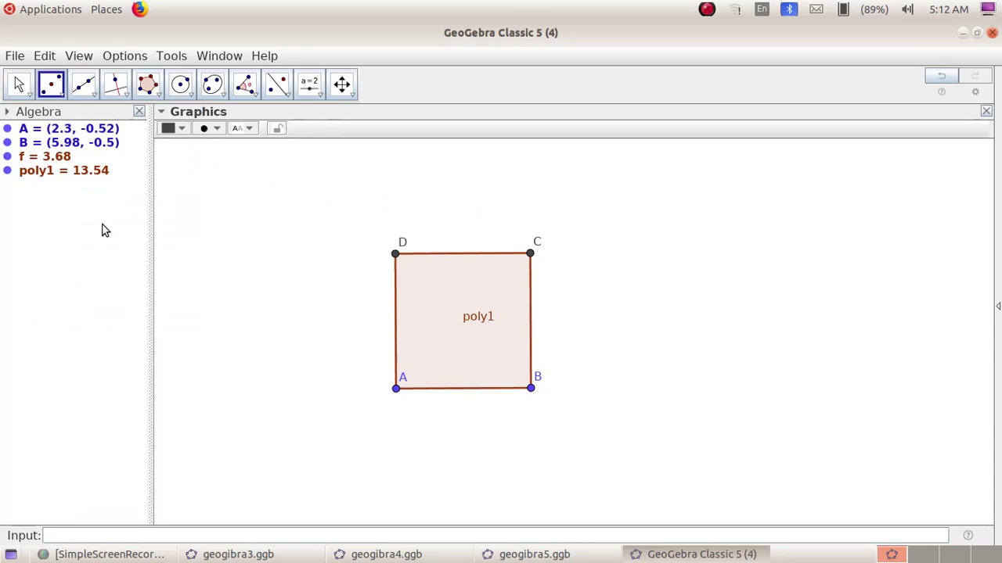
click(396, 389)
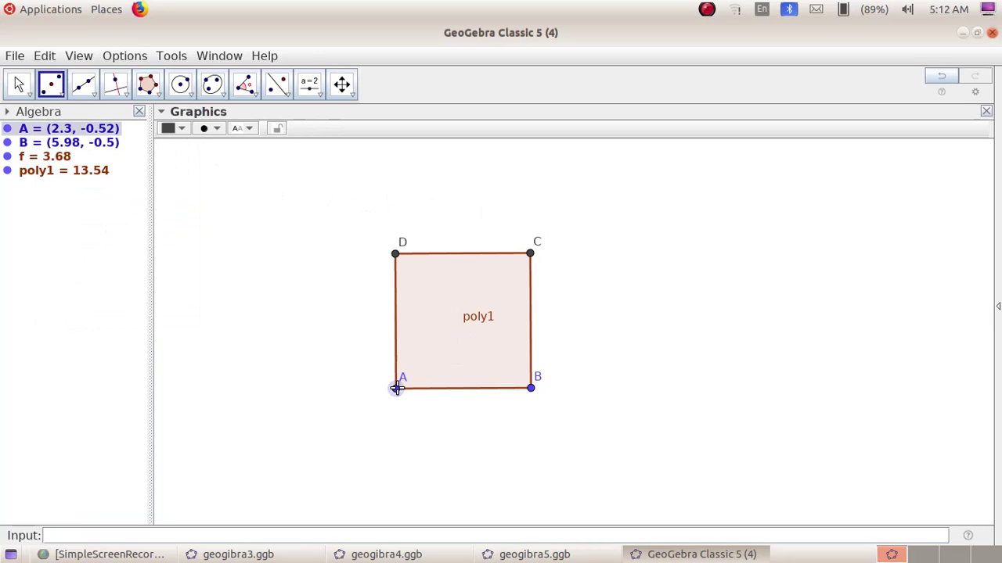
click(531, 389)
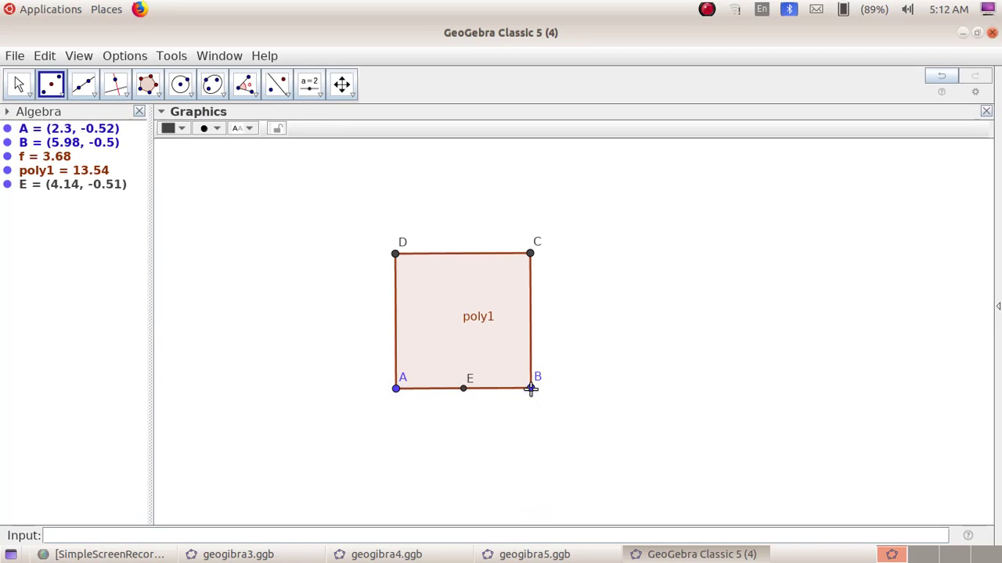
click(531, 390)
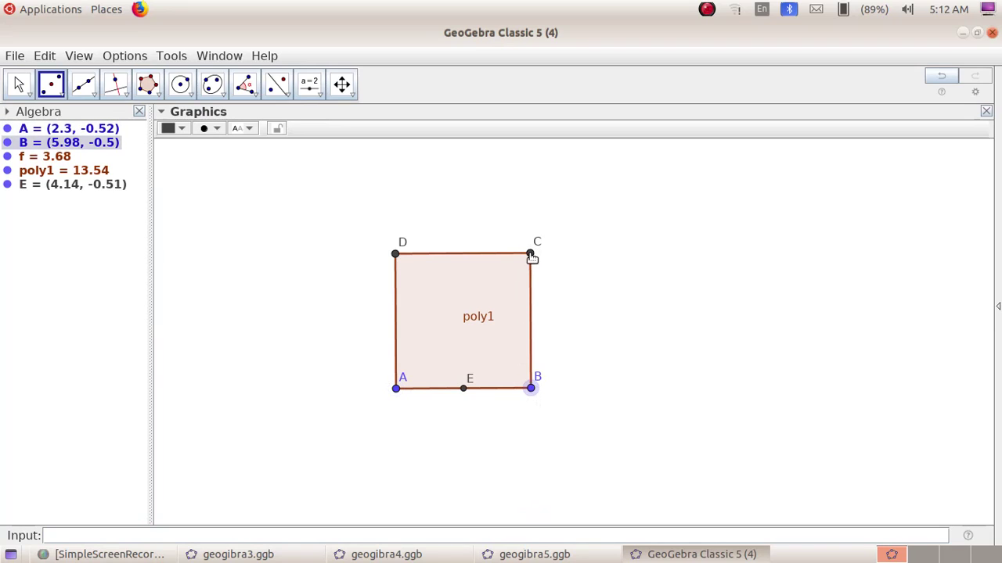
click(531, 255)
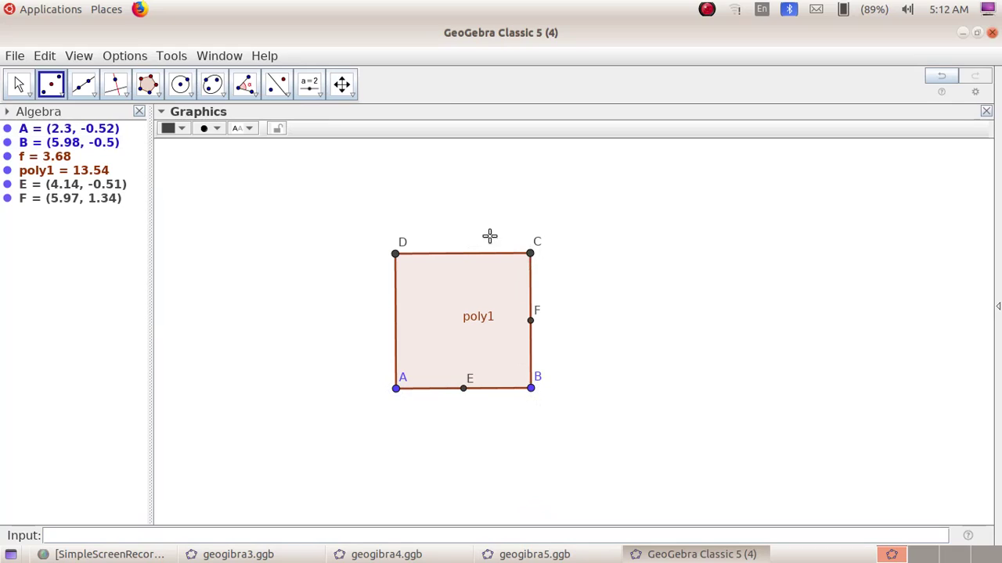
click(531, 255)
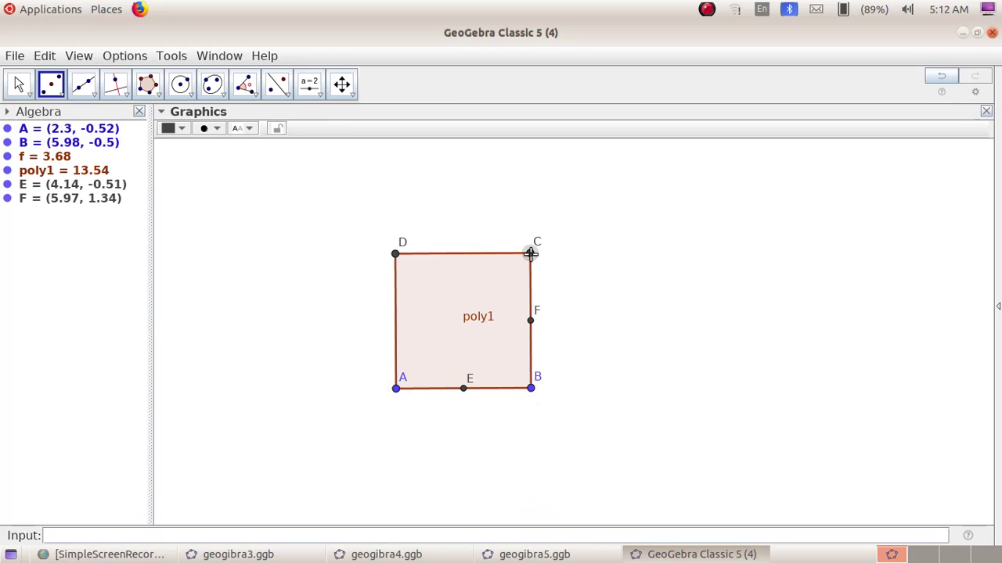
click(396, 255)
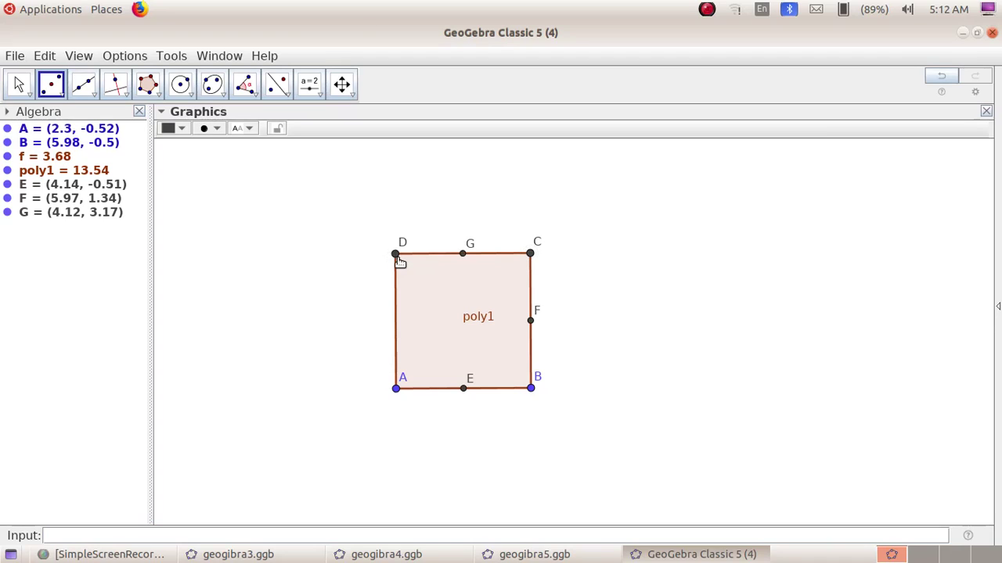
click(397, 256)
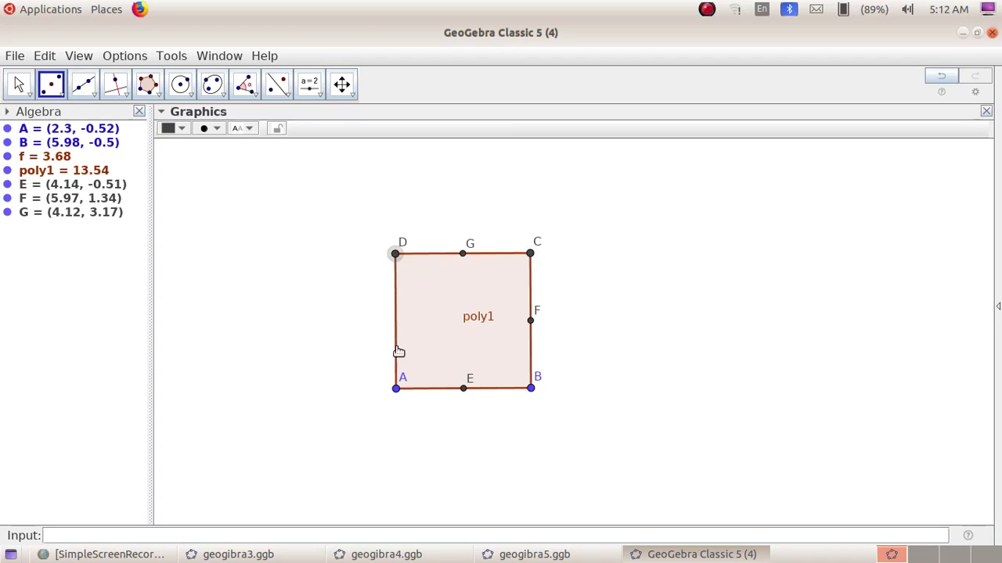
click(395, 390)
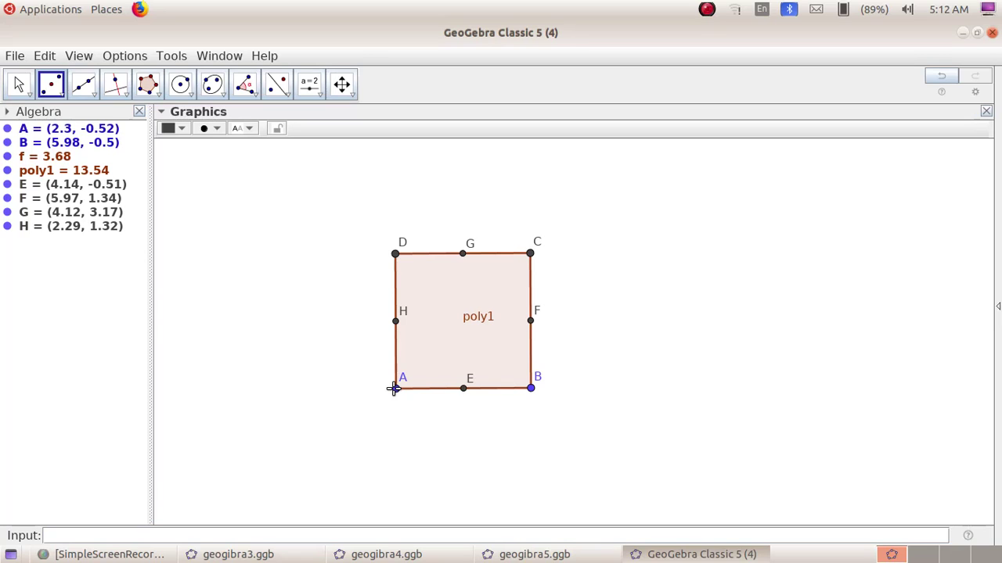
Step: Draw a circle centred at corner A that passes through E, the midpoint of side AB
click(191, 94)
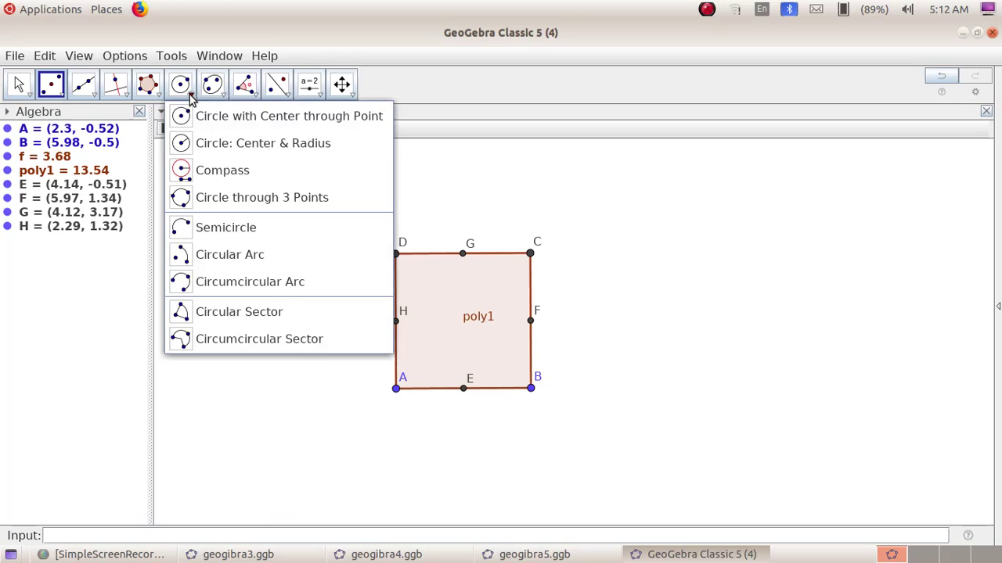
click(241, 125)
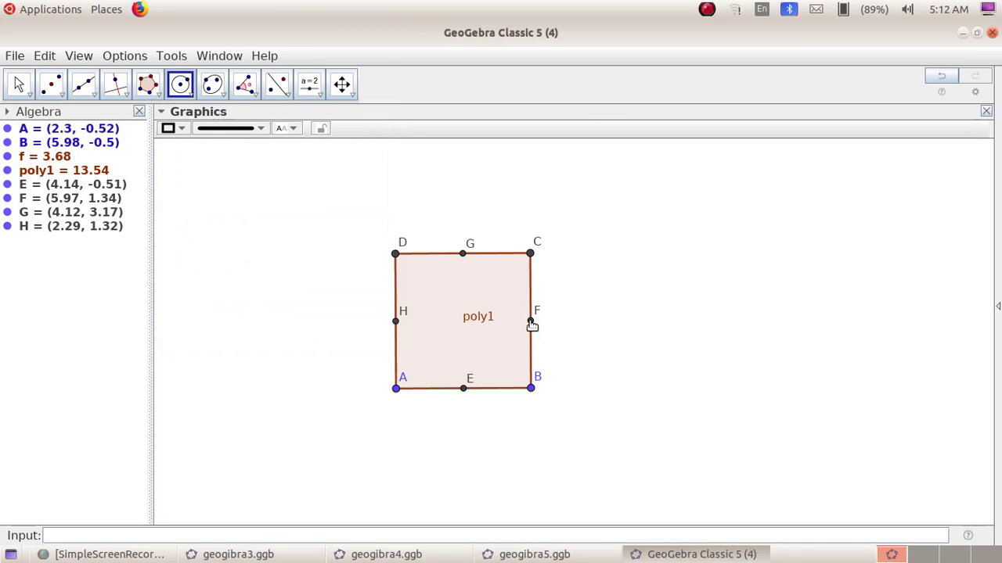
click(463, 388)
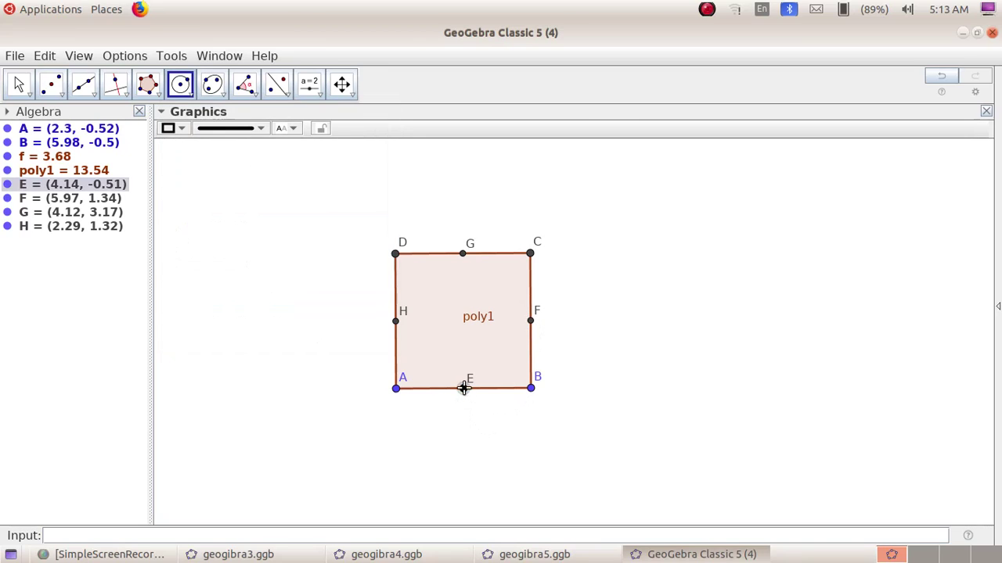
click(396, 389)
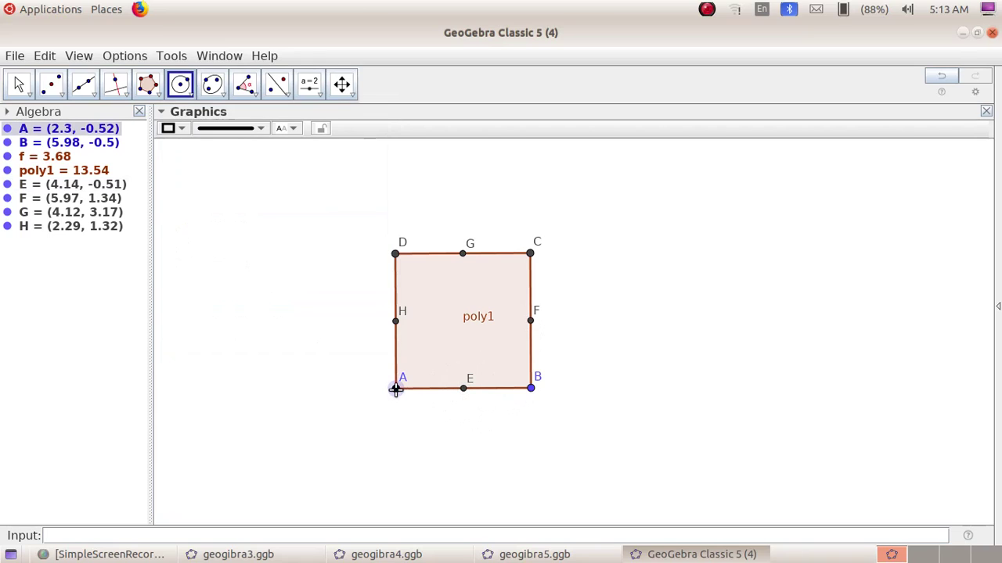
click(464, 389)
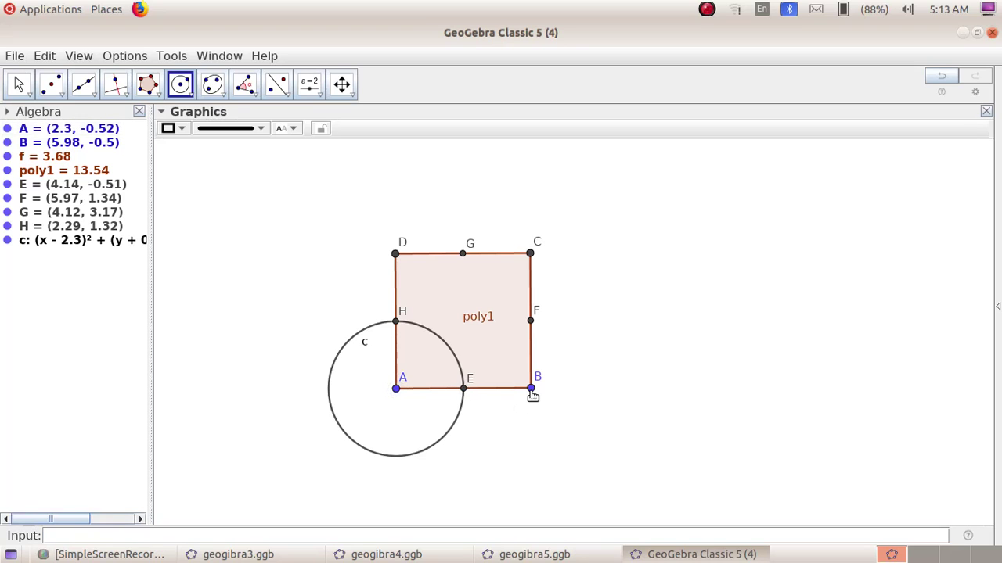
Step: Draw circles centred at B through E, C through F and D through G, with B shifted to about (5.68, -0.5)
mouse_move(532, 393)
mouse_down()
mouse_move(534, 373)
mouse_move(537, 395)
mouse_move(520, 388)
mouse_up()
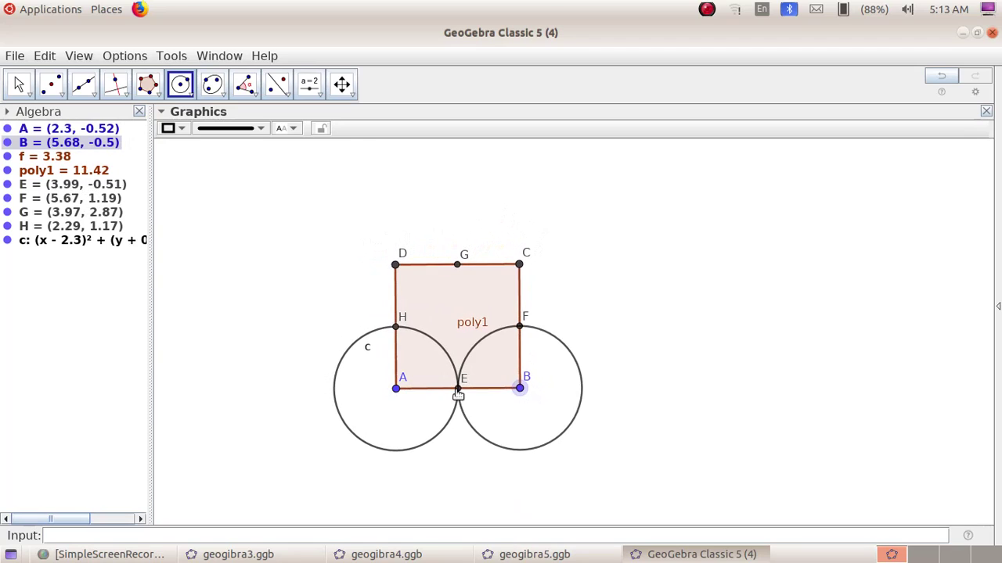
click(458, 389)
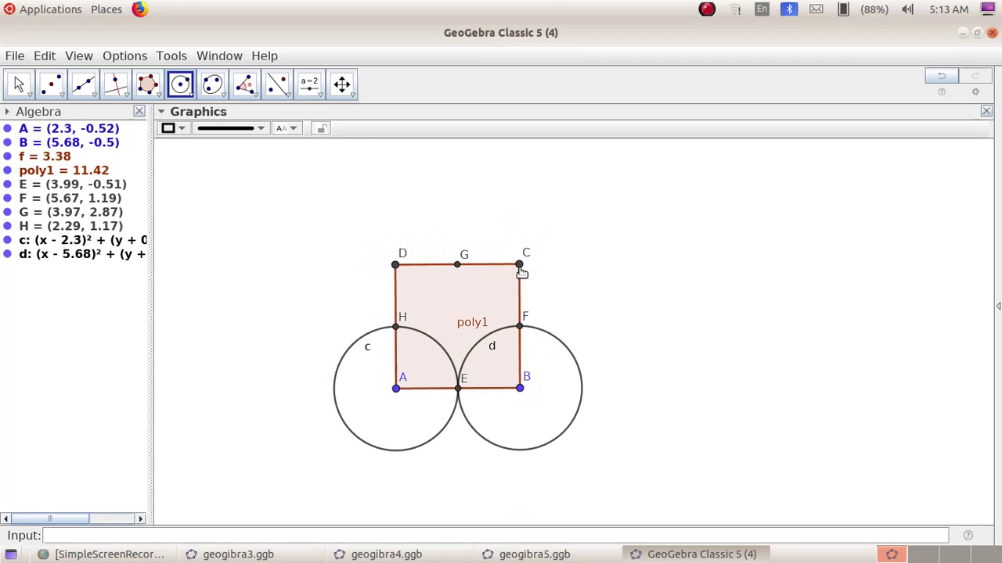
click(520, 266)
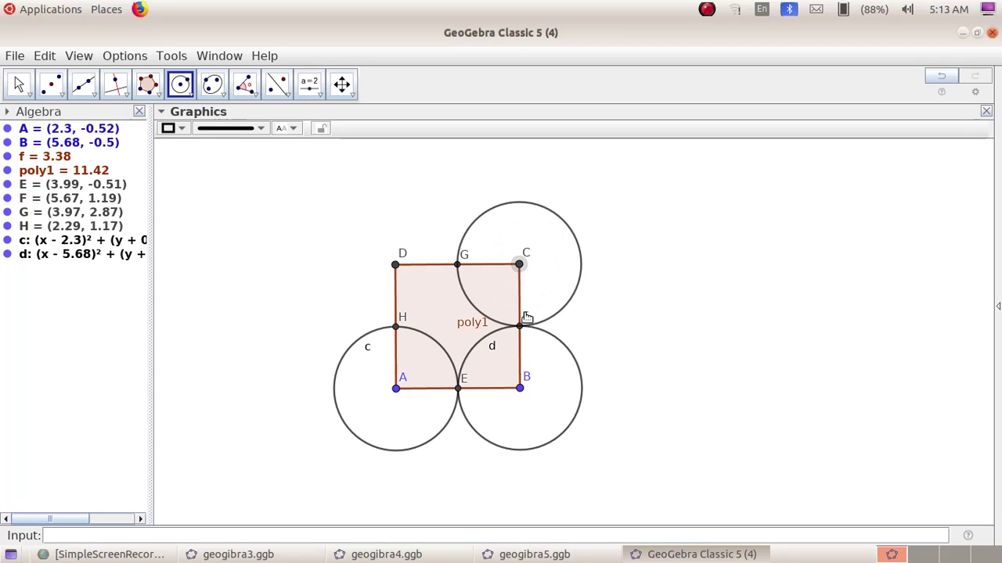
click(522, 328)
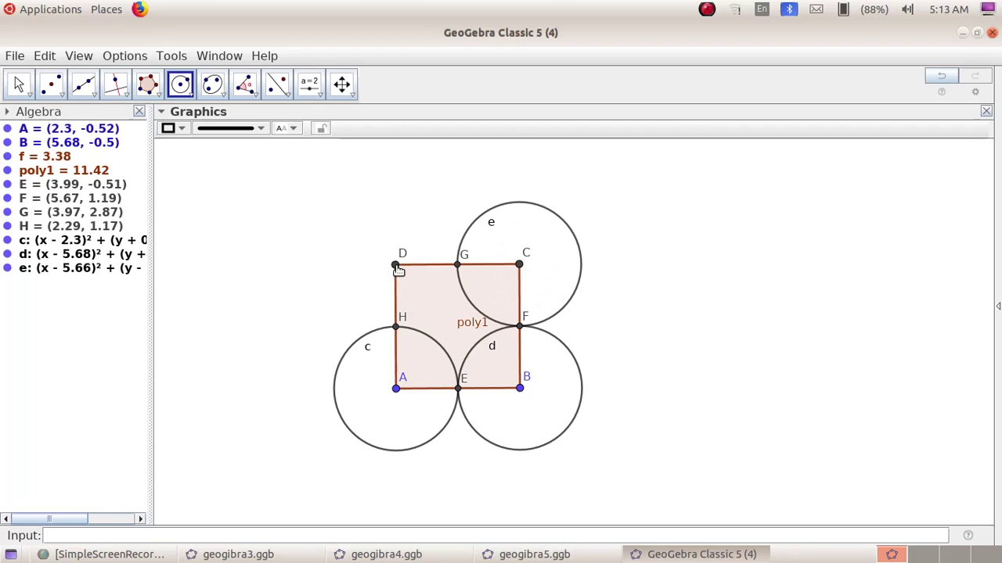
click(396, 266)
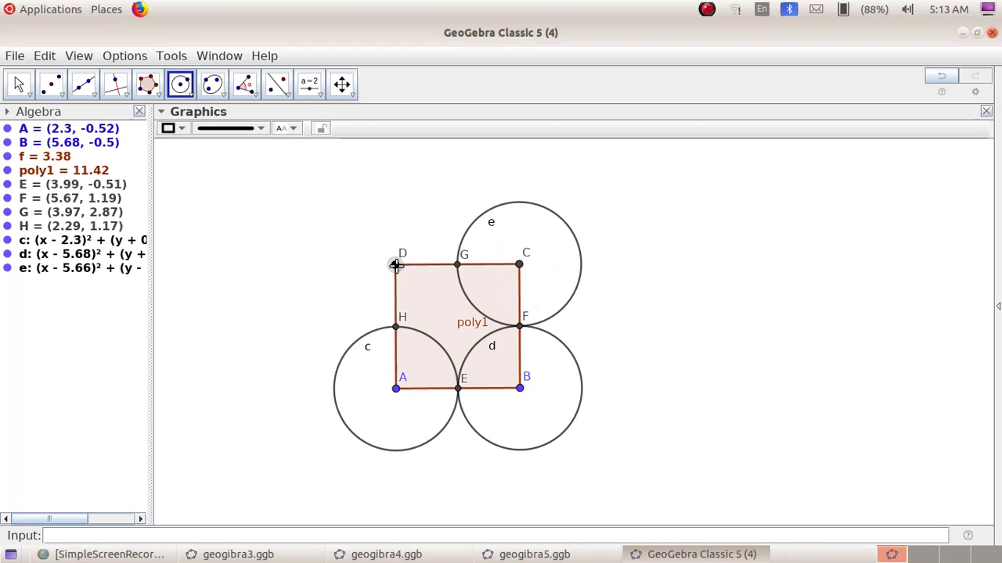
click(458, 266)
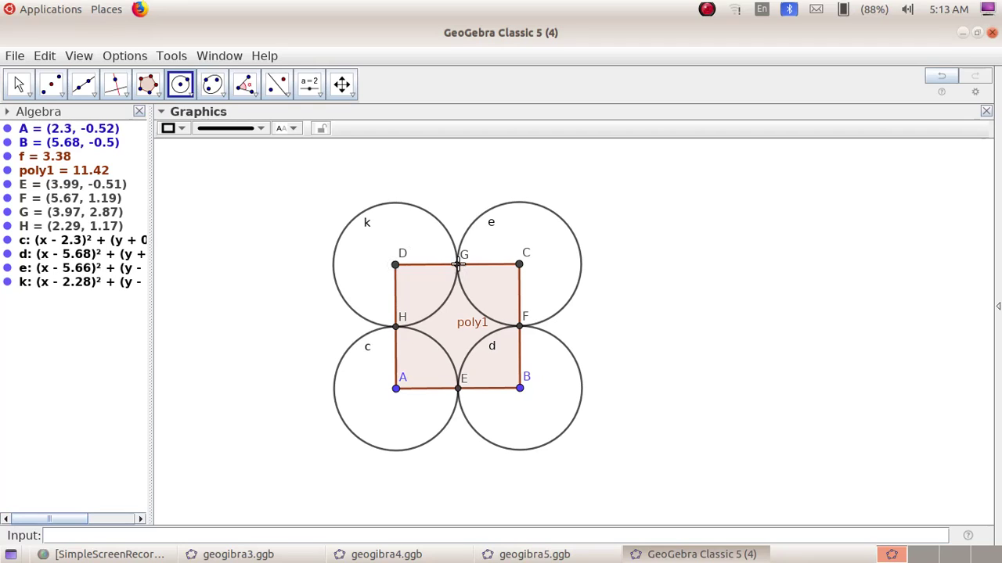
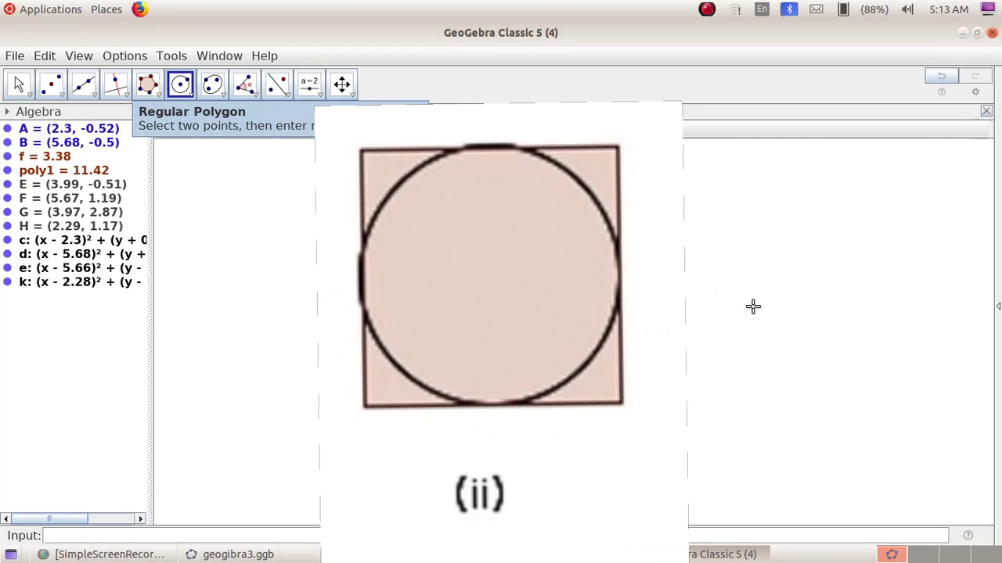
Step: Draw a second four-vertex regular polygon beside the first figure, from about (10.88, -0.64) to (14.68, -0.66), with sides about 3.8
click(159, 94)
click(173, 144)
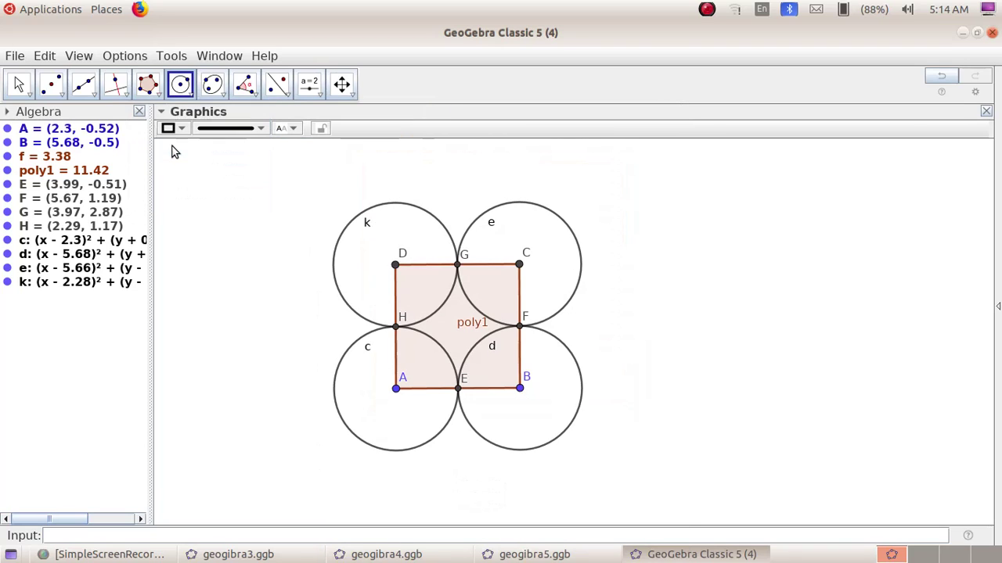
click(710, 391)
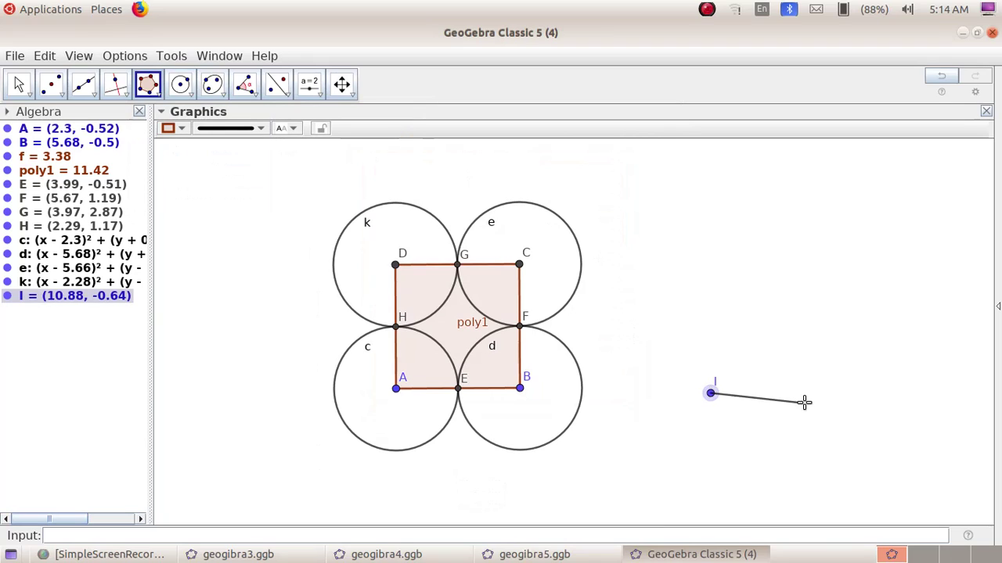
click(850, 393)
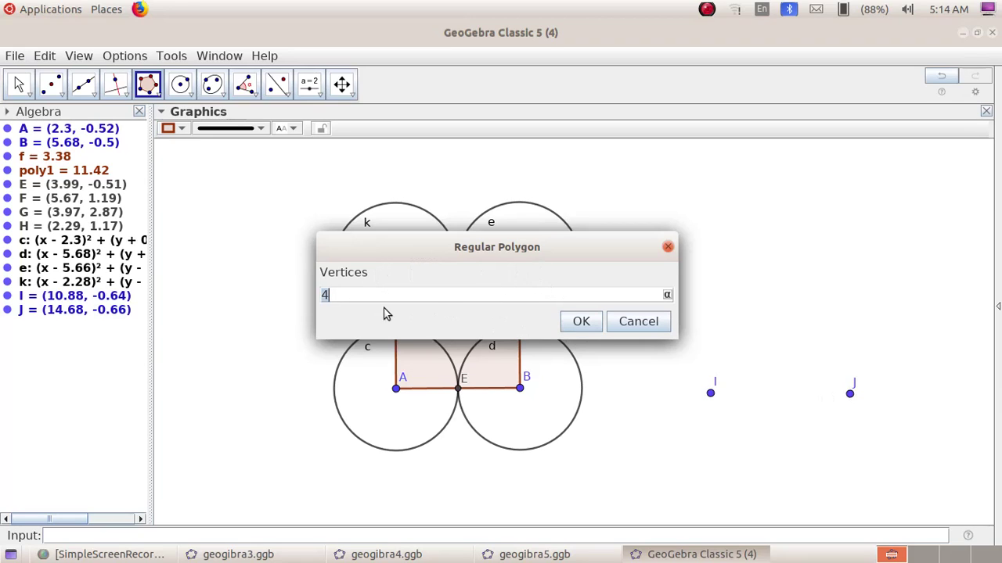
click(580, 323)
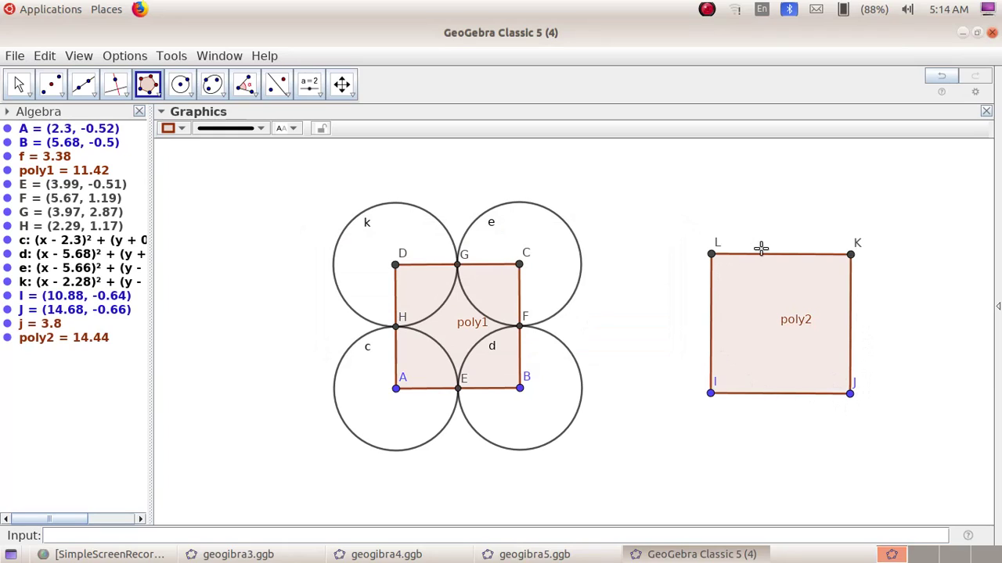
Step: Place the midpoint of side IJ at the base of the second square
click(57, 90)
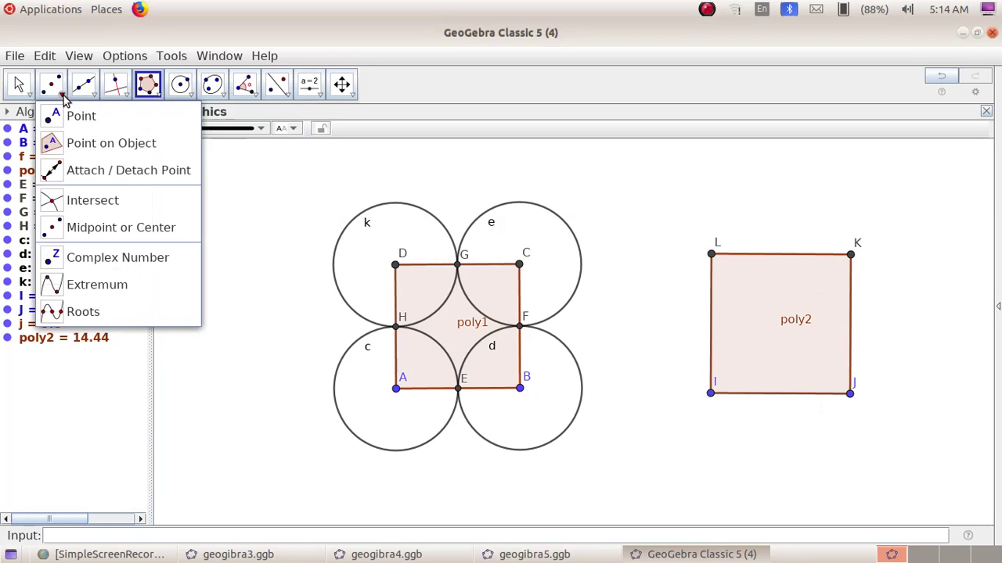
click(89, 229)
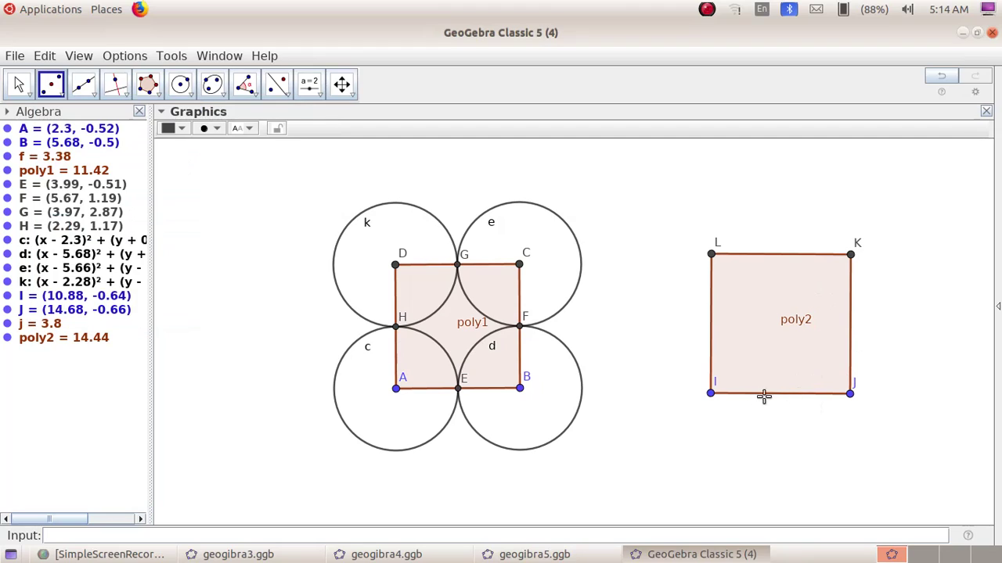
click(709, 394)
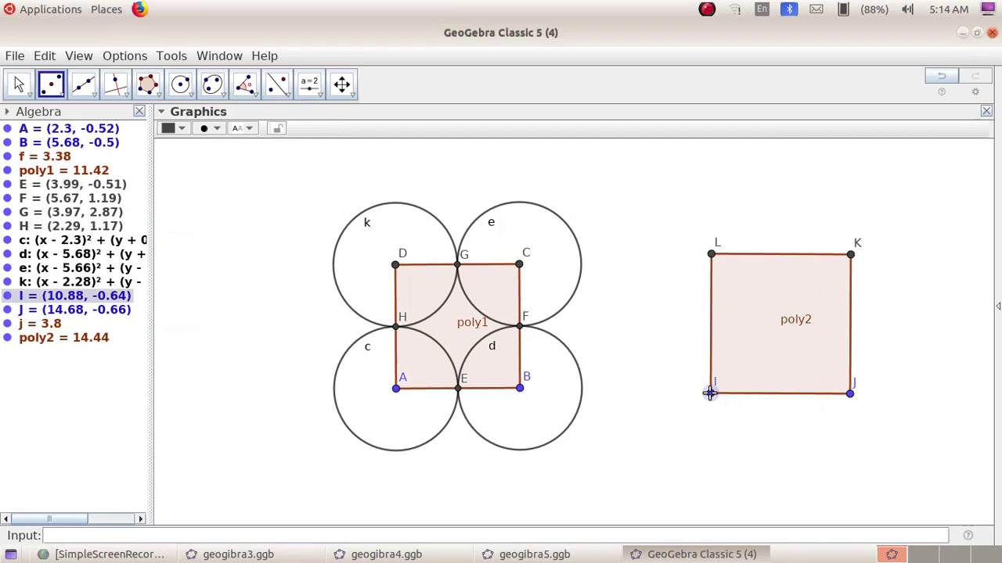
click(850, 393)
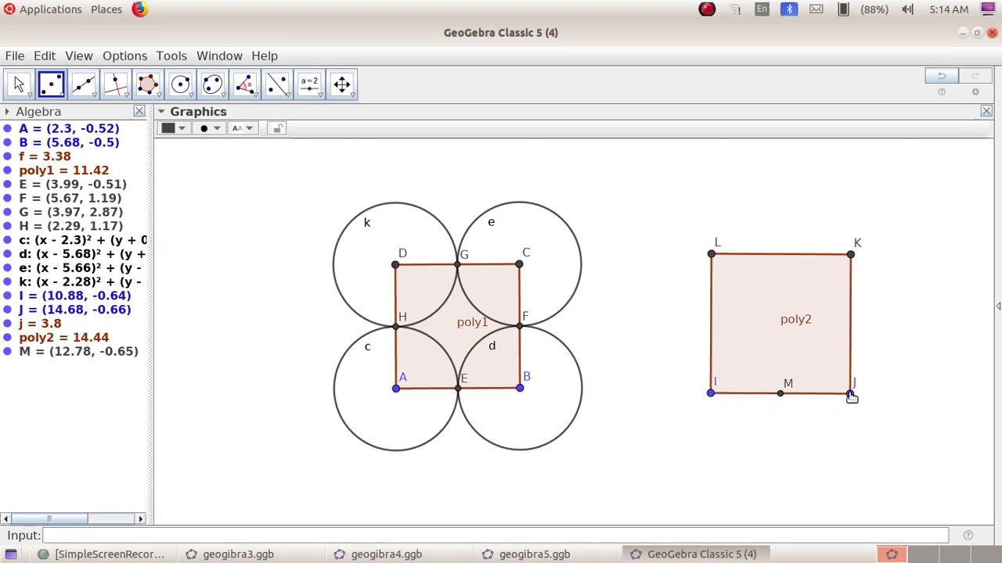
Step: Place the midpoints of sides JK, KL and LI on the second square
click(850, 394)
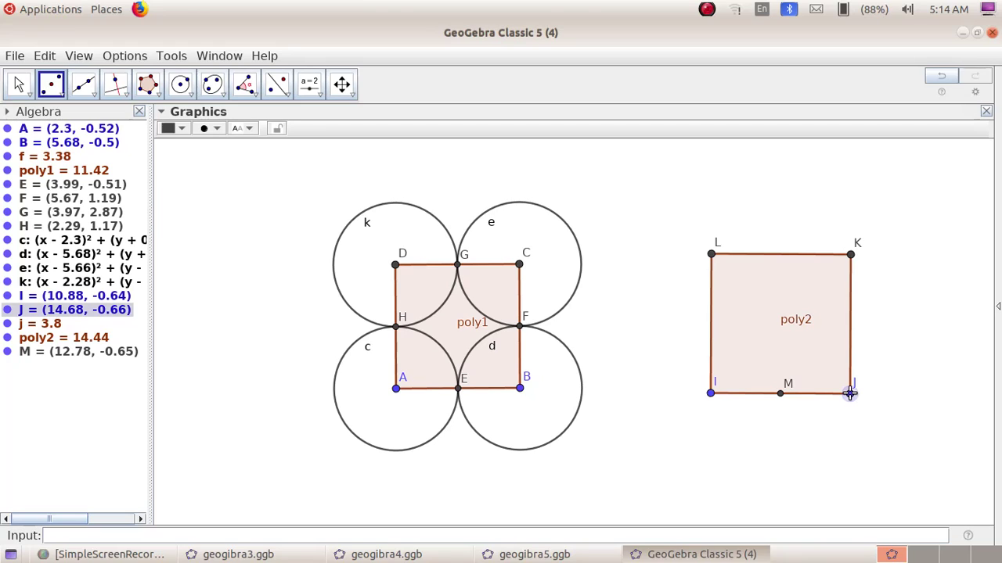
click(850, 254)
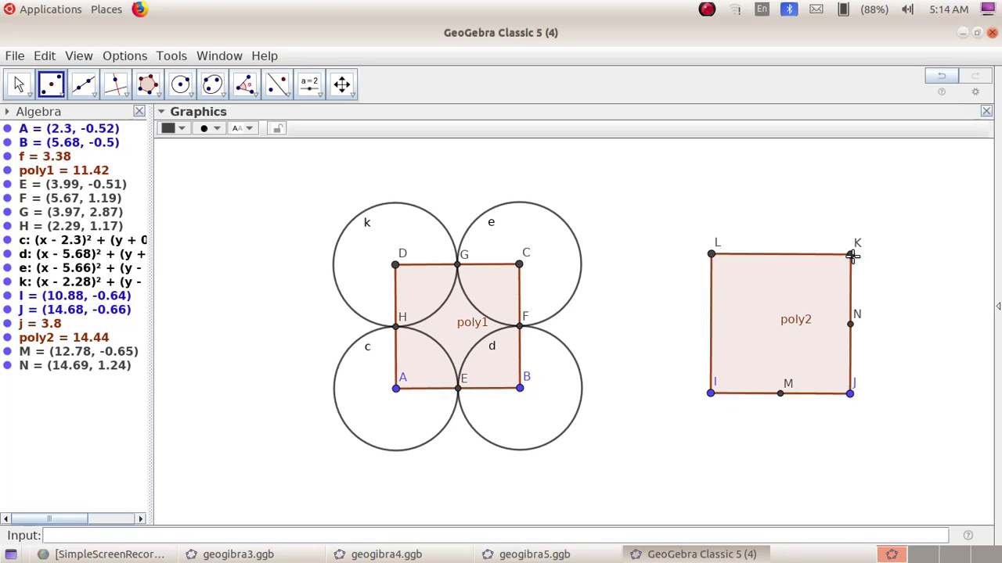
click(851, 255)
click(710, 254)
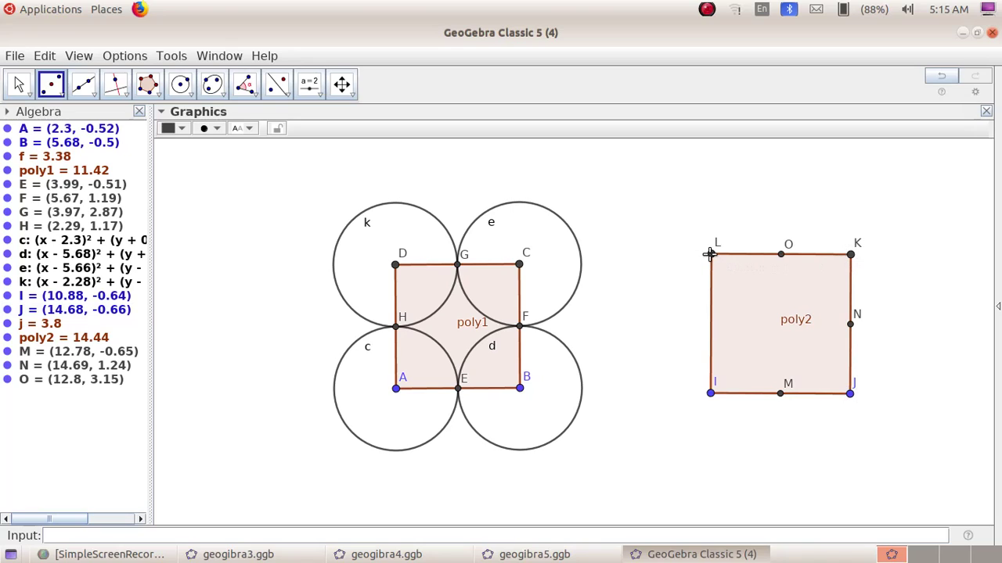
click(710, 255)
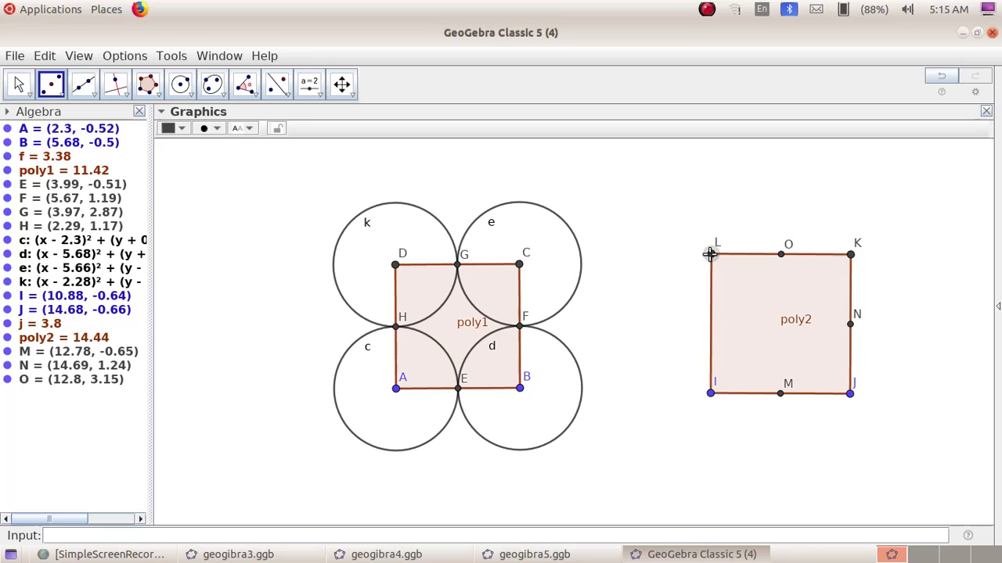
click(711, 393)
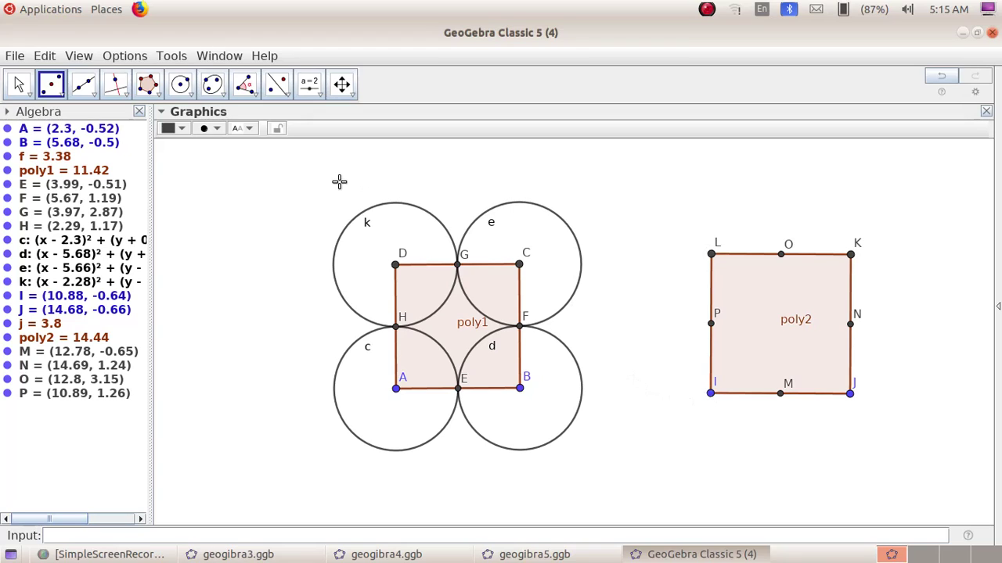
Step: Draw a circle through the three side midpoints M, P and N, inscribed in the second square
click(190, 94)
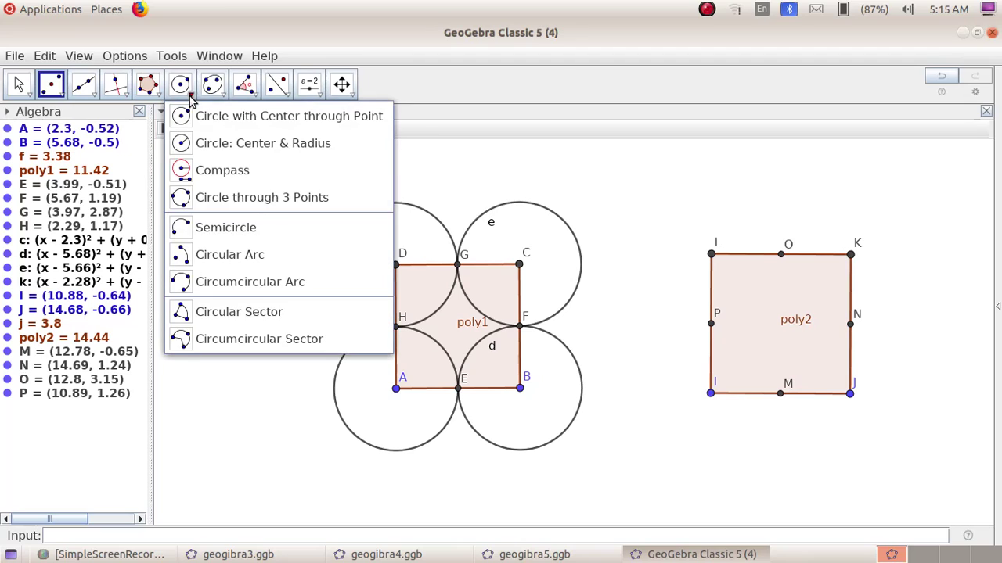
click(264, 200)
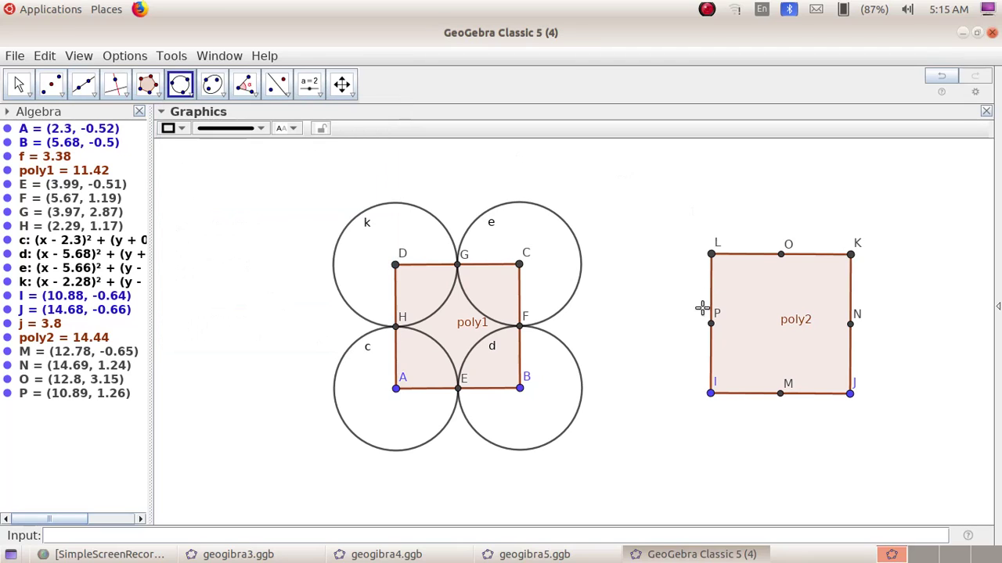
click(781, 395)
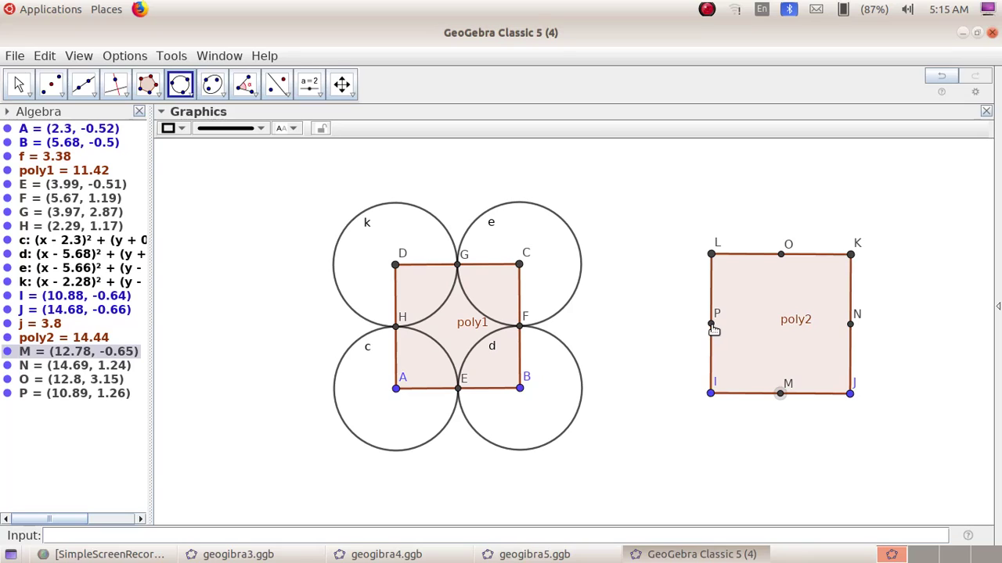
click(712, 326)
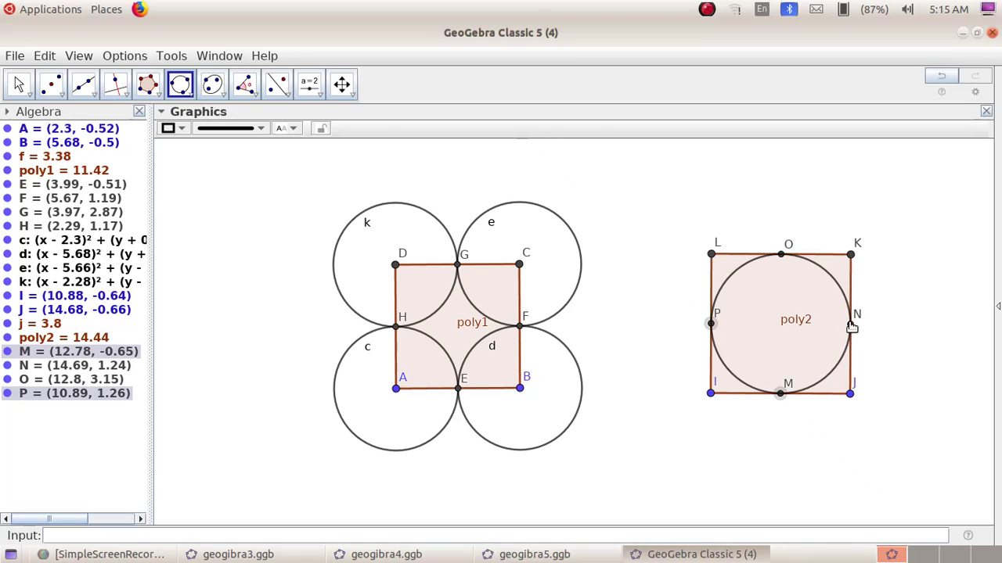
click(851, 325)
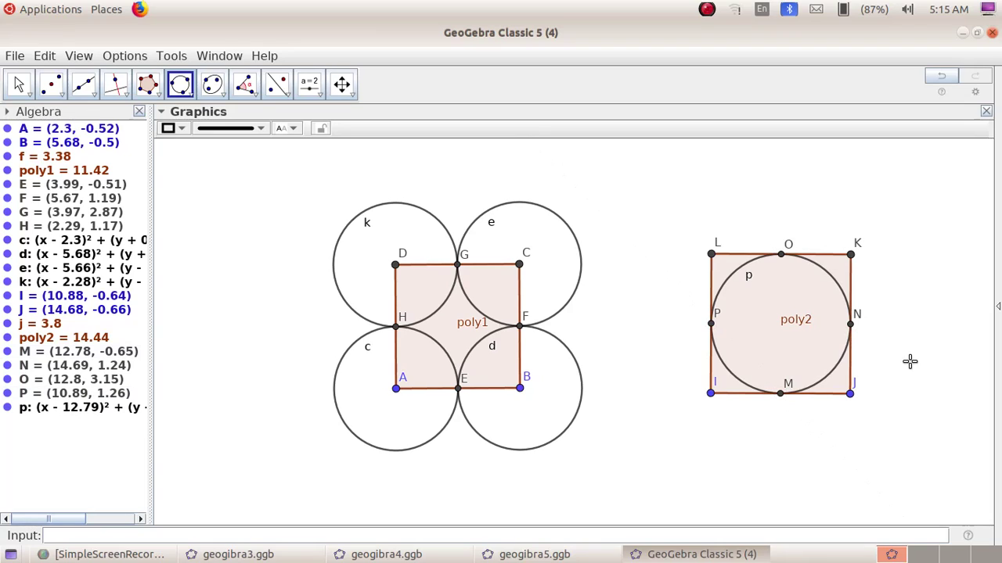
Step: Save the construction as geogibra6 in the std 9 folder
click(16, 56)
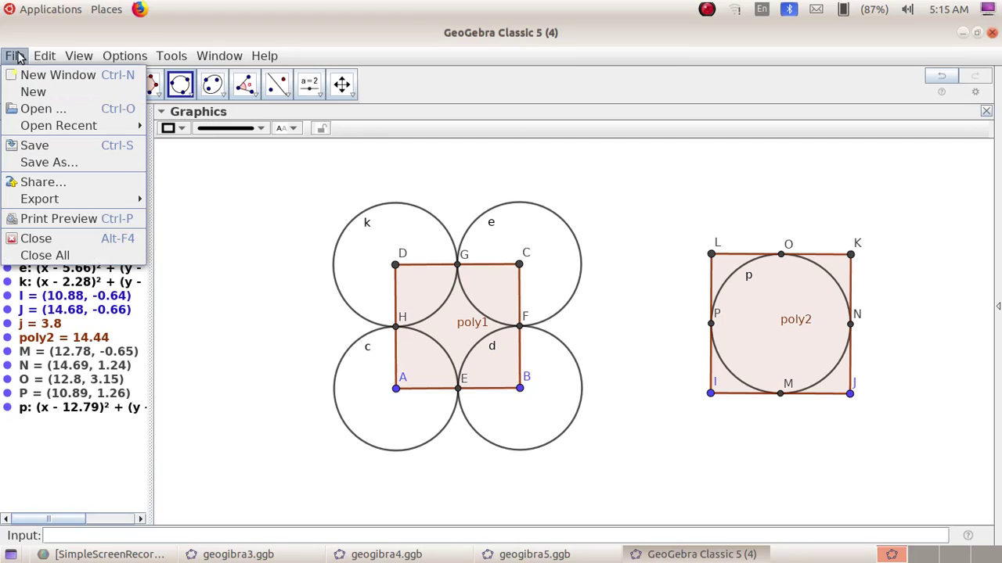
click(53, 163)
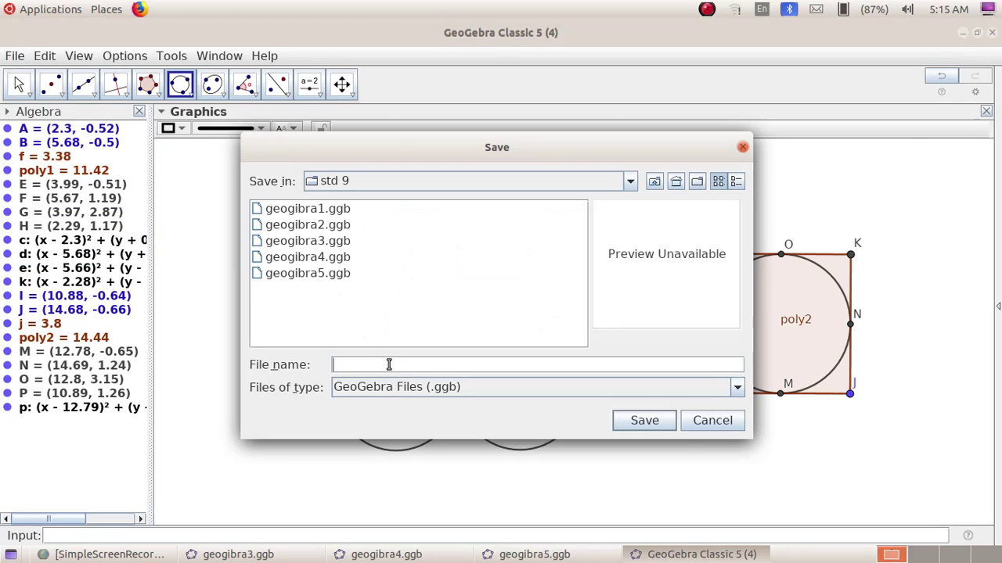
text(geogibra6)
click(644, 421)
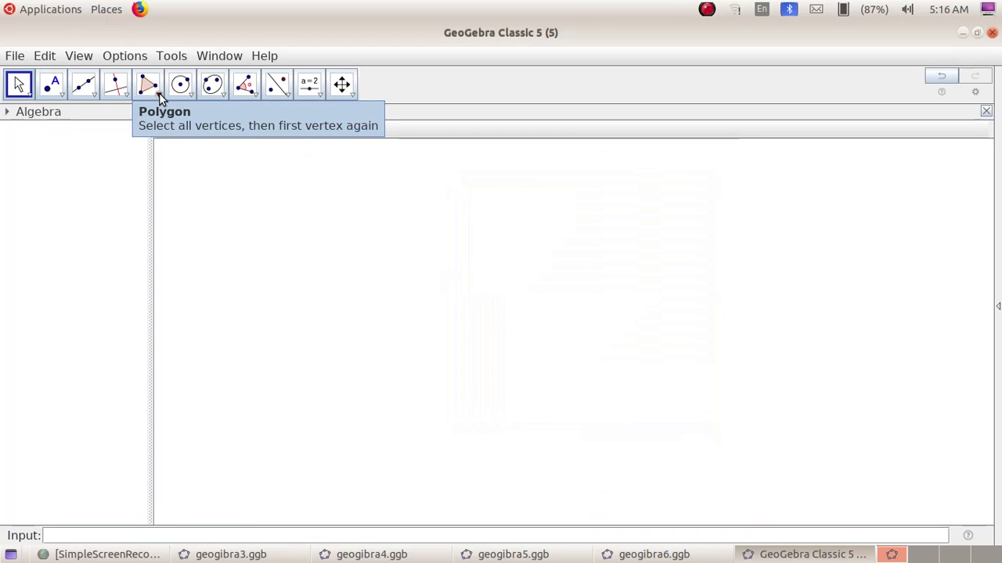
Step: In an empty construction, draw a four-vertex regular polygon from about (2.34, -1.16) to (7.44, -1.24), with sides about 5.1
click(160, 94)
click(188, 155)
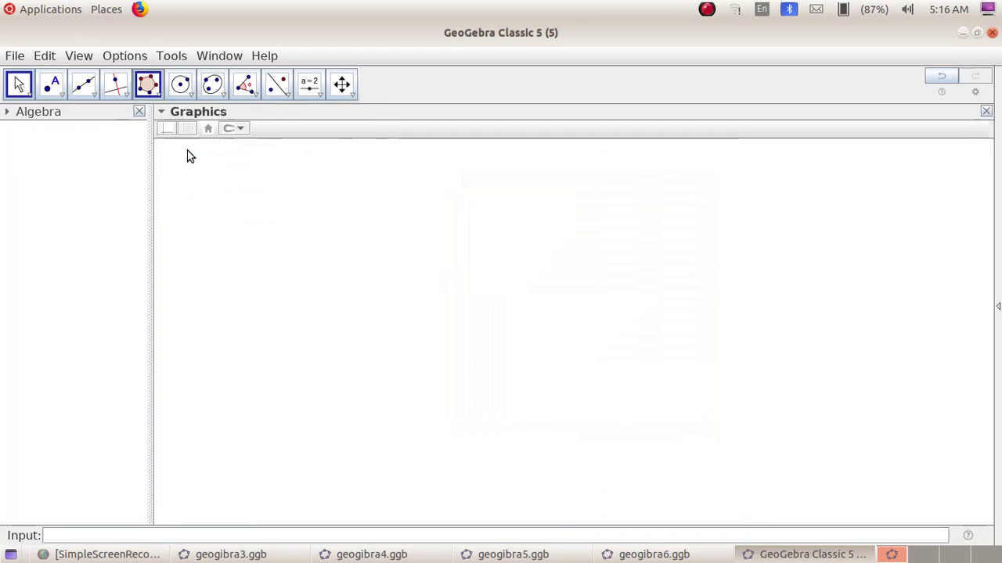
click(397, 411)
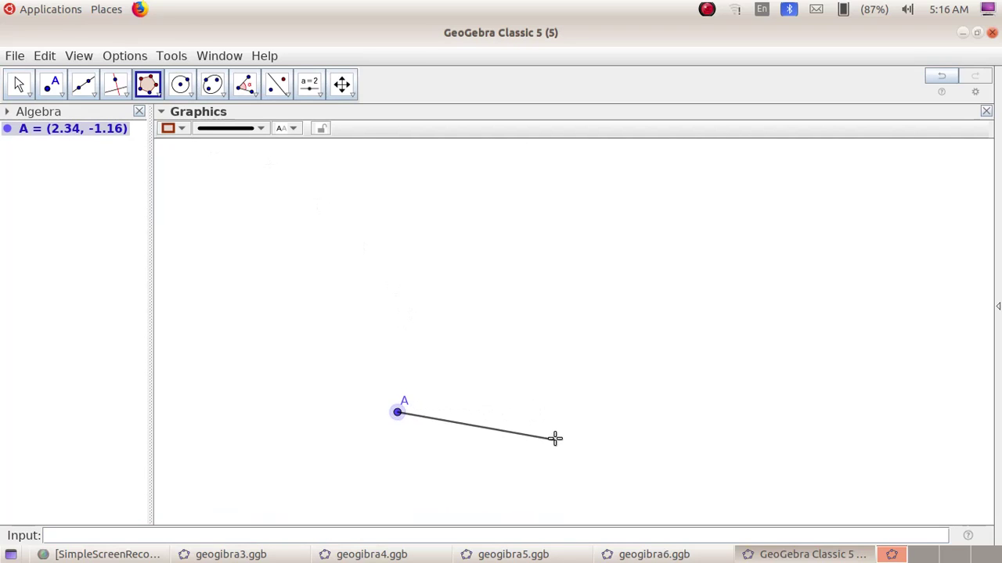
click(584, 415)
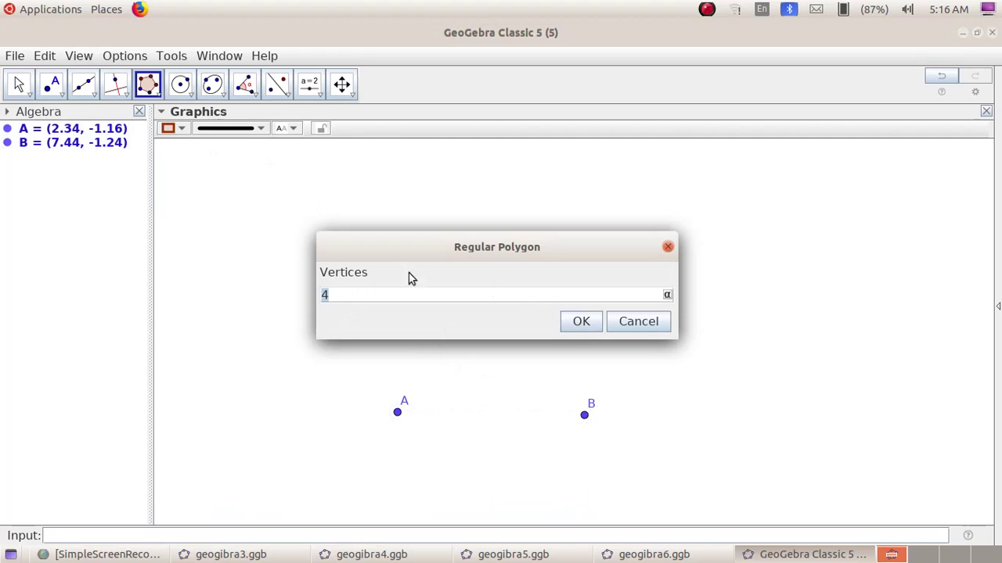
click(585, 321)
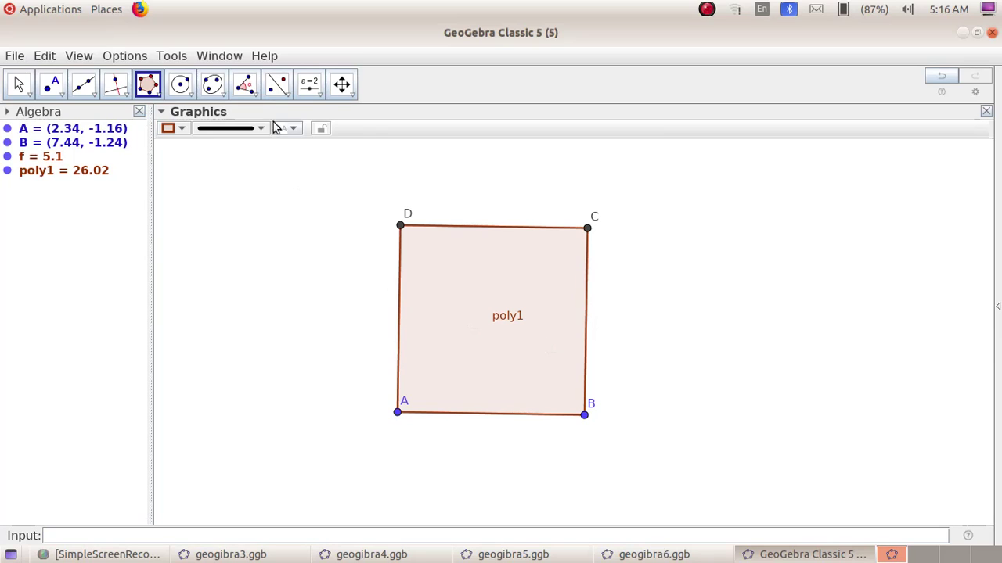
Step: Place the midpoints of all four sides of the new square: AB, BC, CD and DA
click(56, 93)
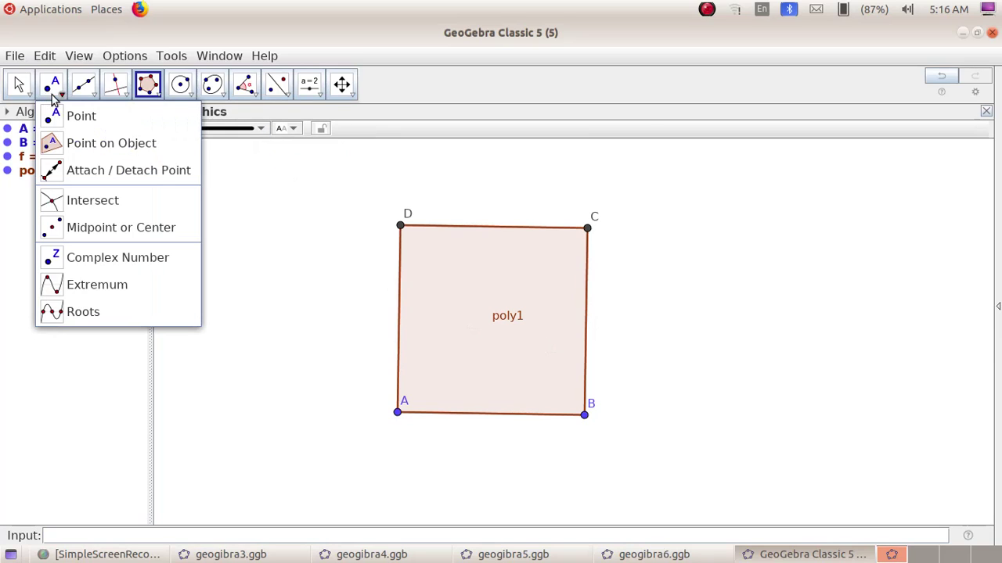
click(82, 227)
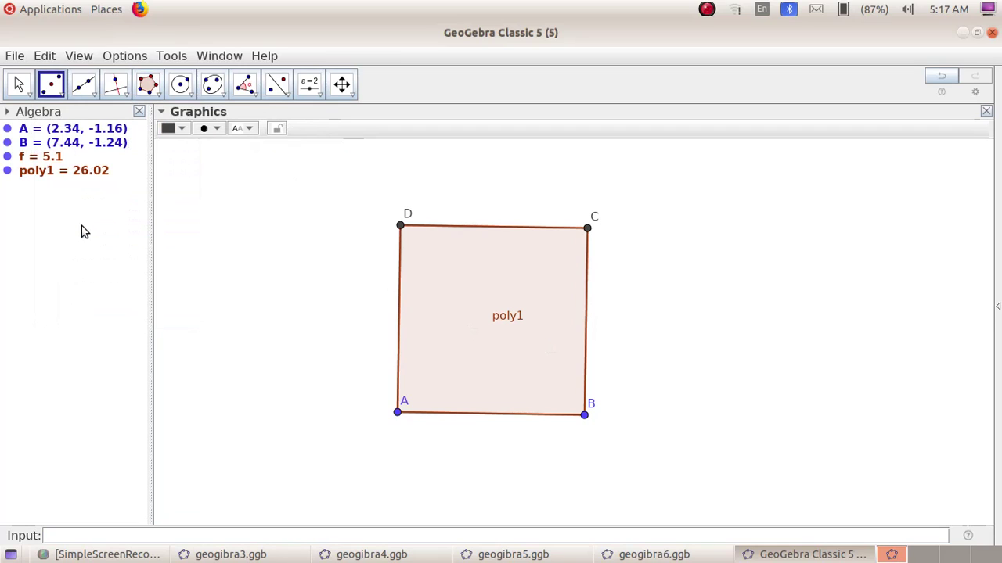
click(397, 413)
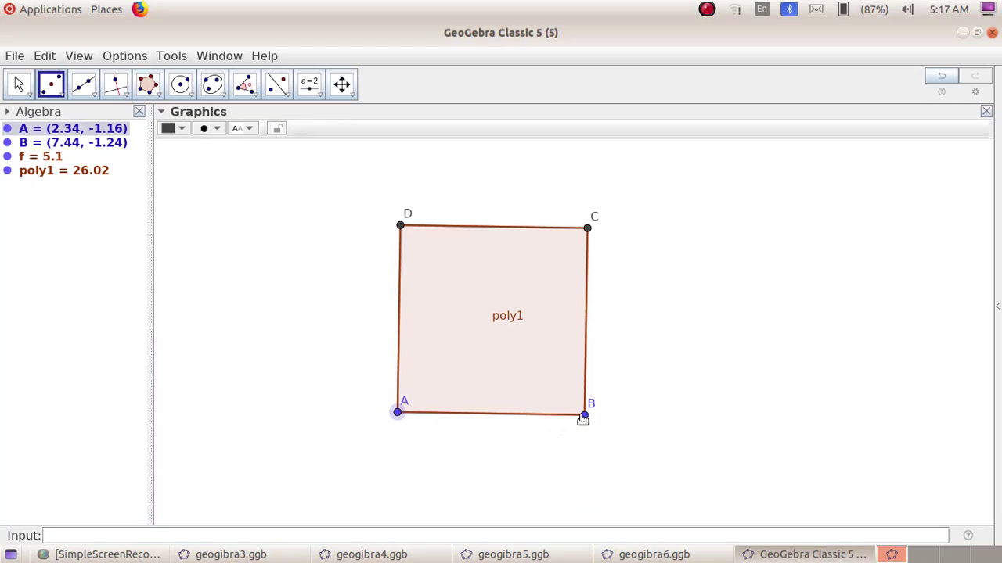
click(585, 416)
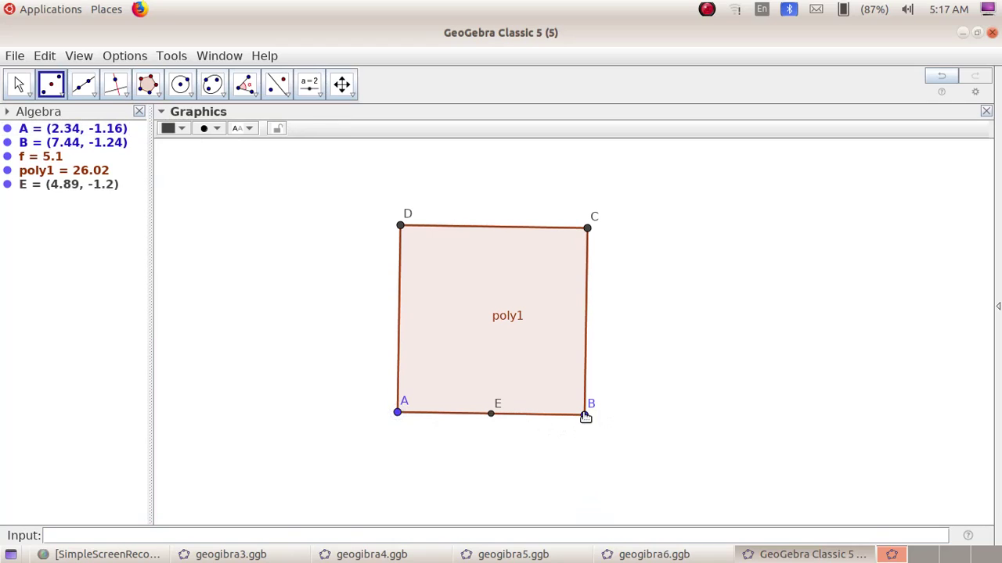
click(585, 414)
click(588, 228)
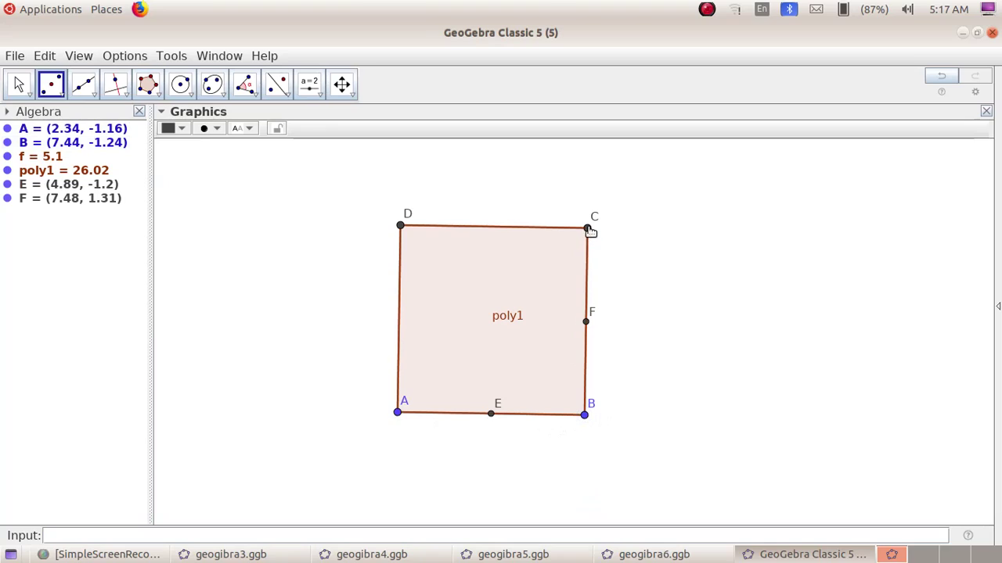
click(588, 229)
click(400, 226)
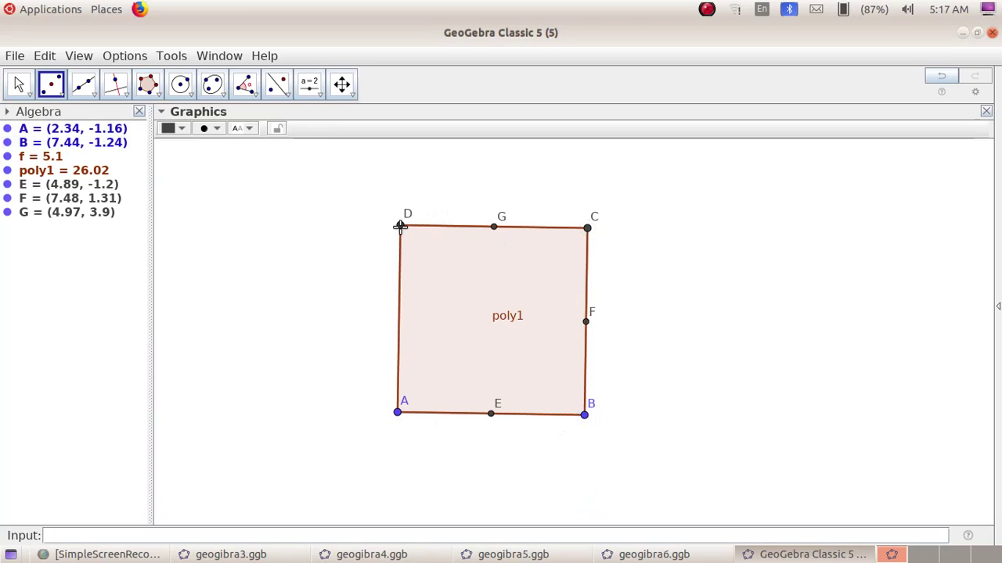
click(399, 226)
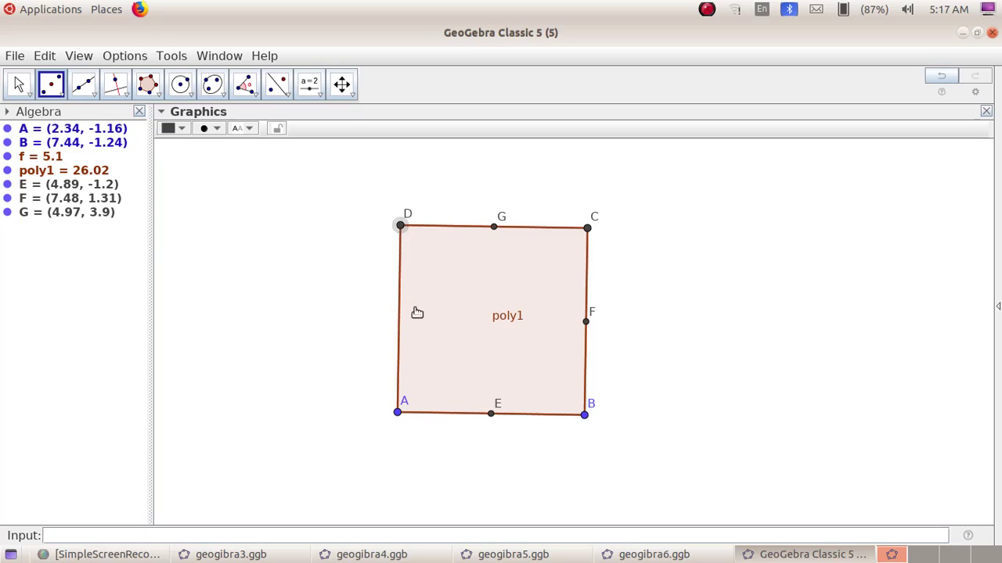
click(397, 414)
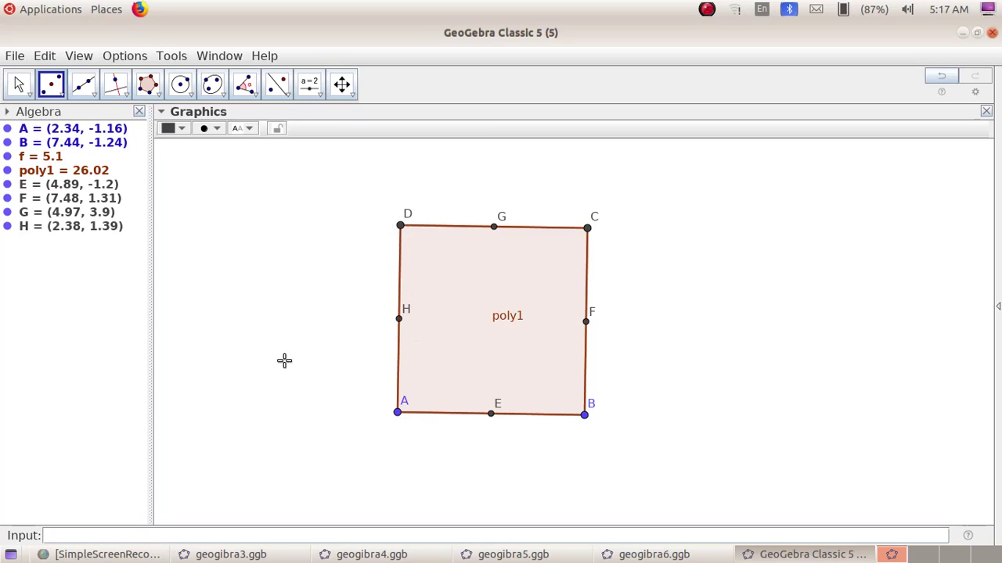
Step: Draw a circular arc centred at corner B from midpoint F to midpoint E
scroll(191, 99, down, 5)
click(190, 95)
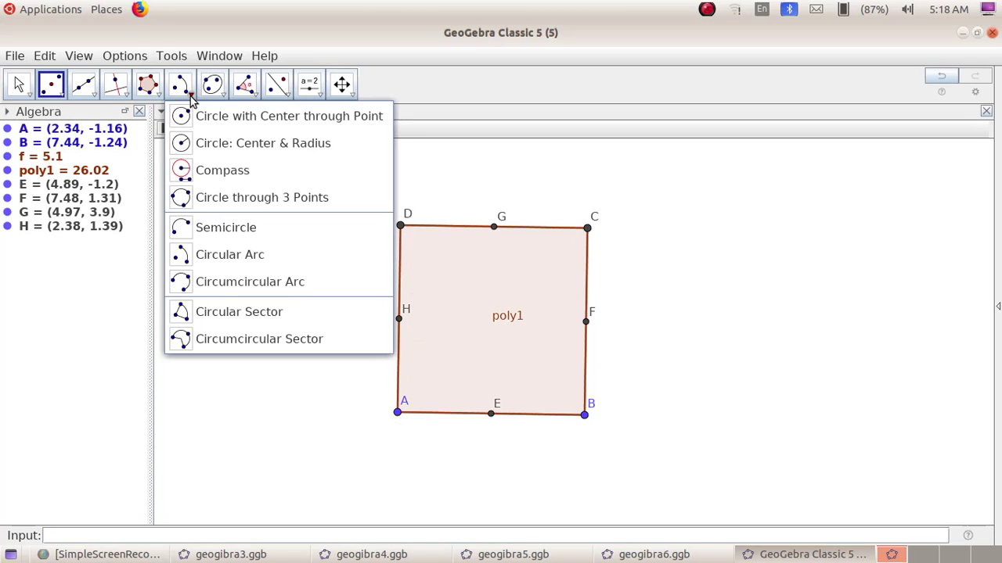
click(220, 257)
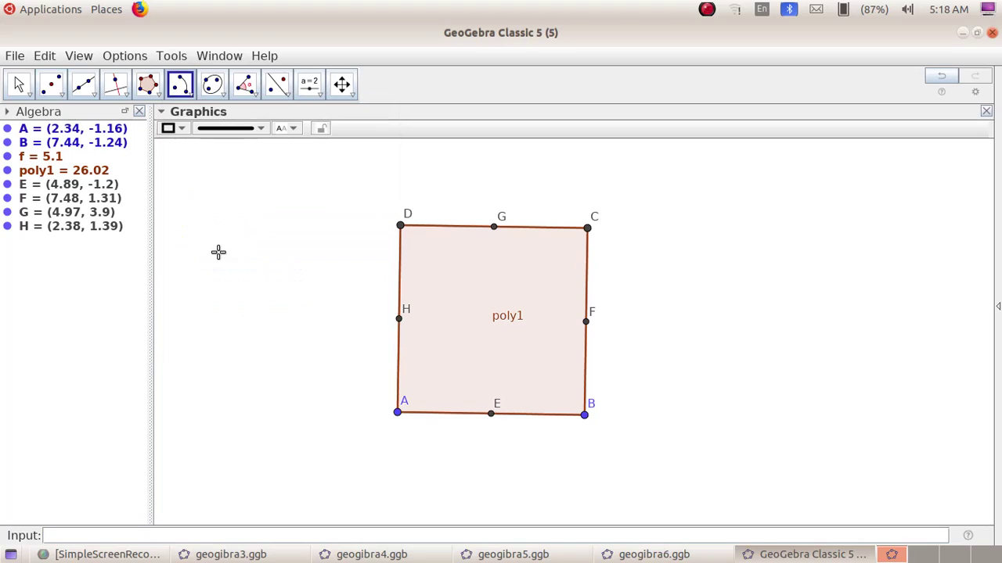
click(585, 416)
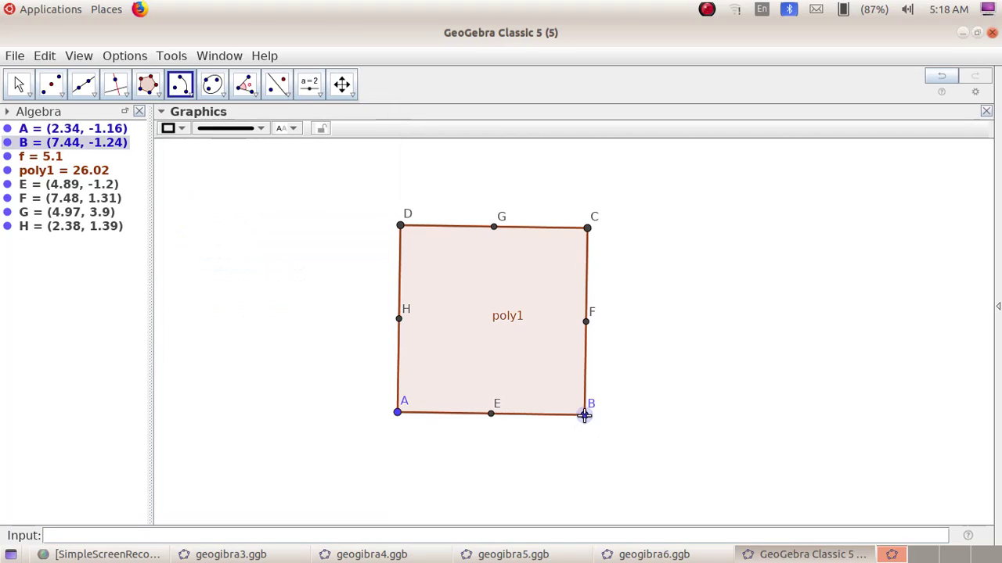
click(587, 327)
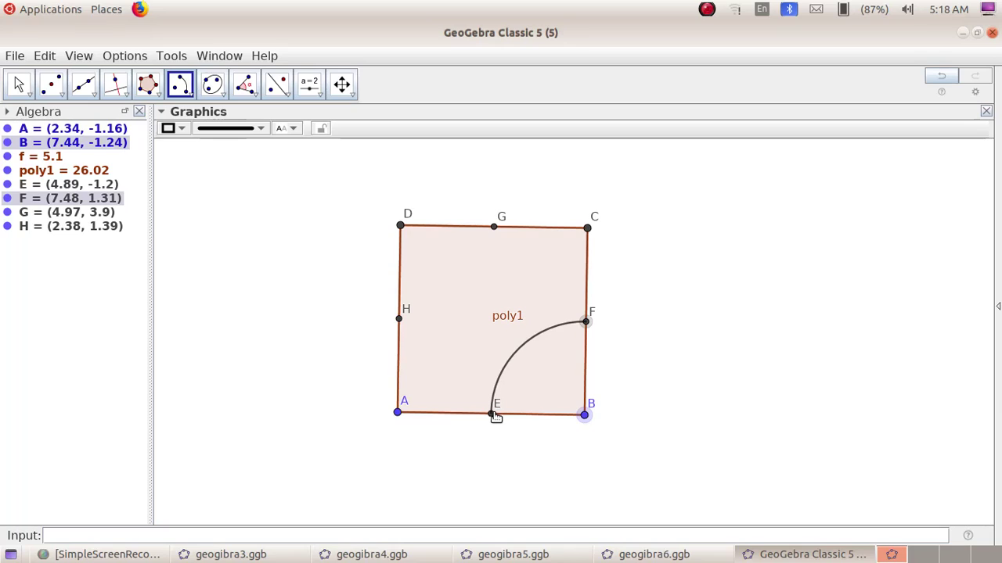
click(493, 415)
Step: Draw circular arcs centred at C from G to F and at D from H to G
click(588, 230)
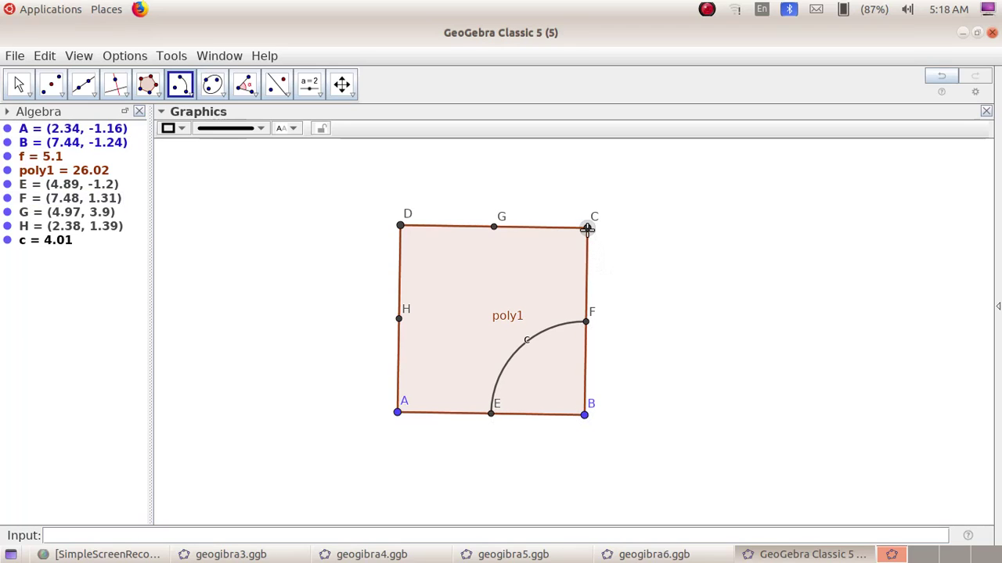
click(495, 228)
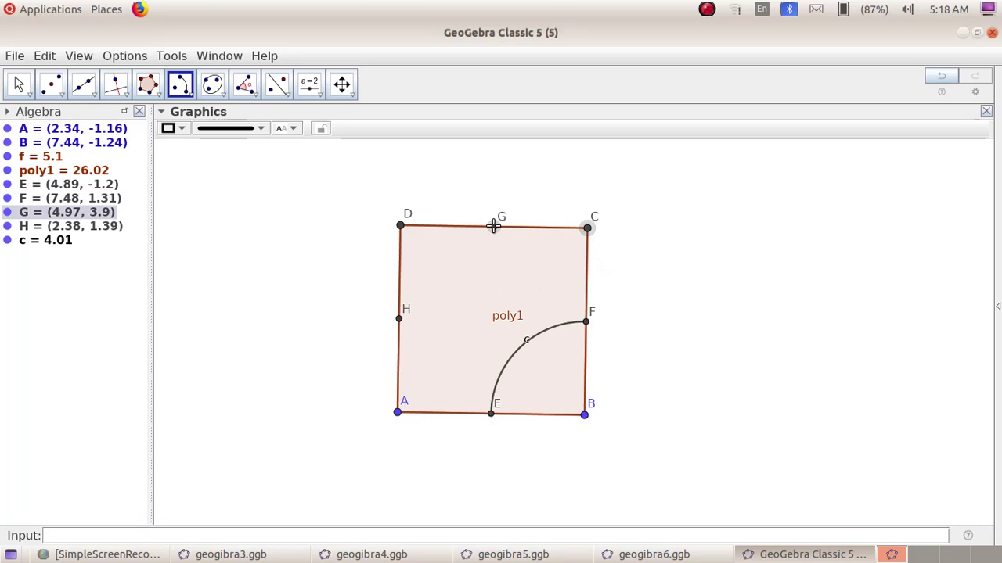
click(587, 322)
click(399, 225)
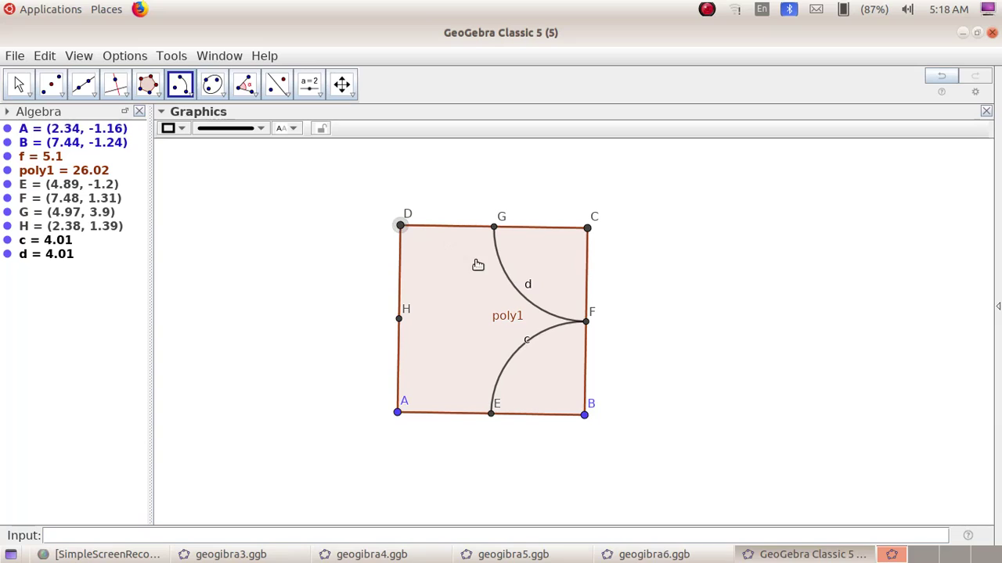
click(399, 319)
click(494, 228)
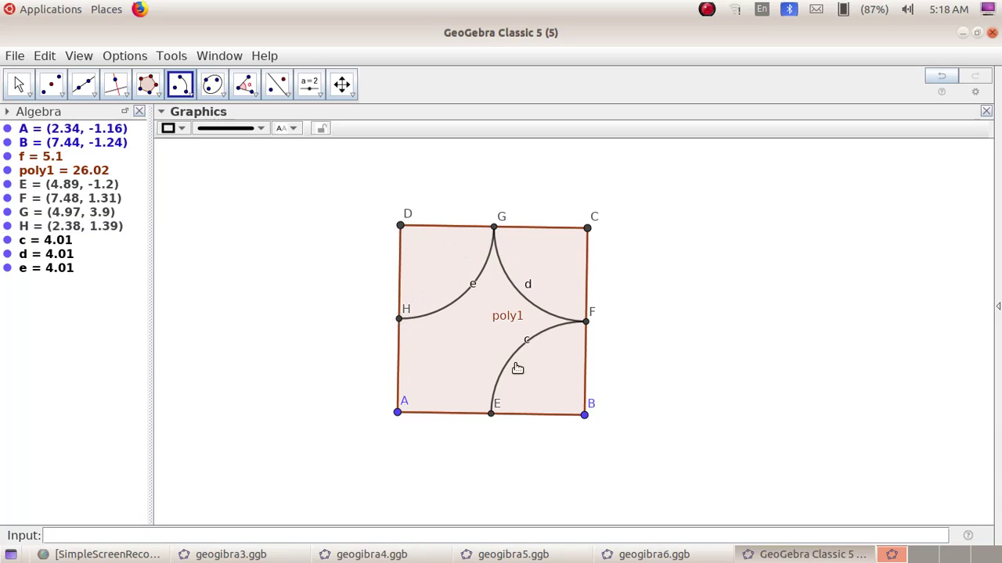
Step: Draw a circular arc centred at corner A from midpoint E to midpoint H
click(398, 414)
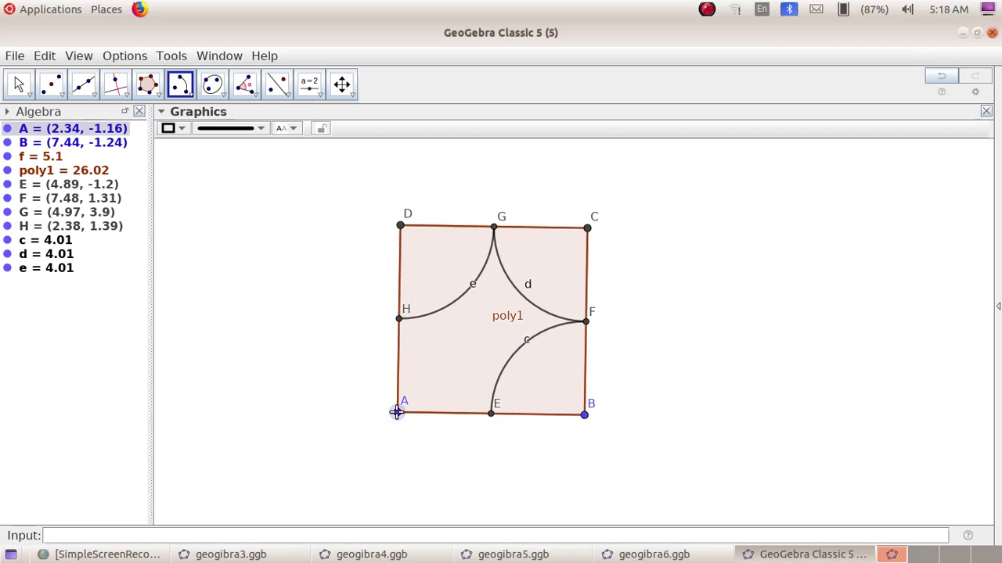
click(491, 414)
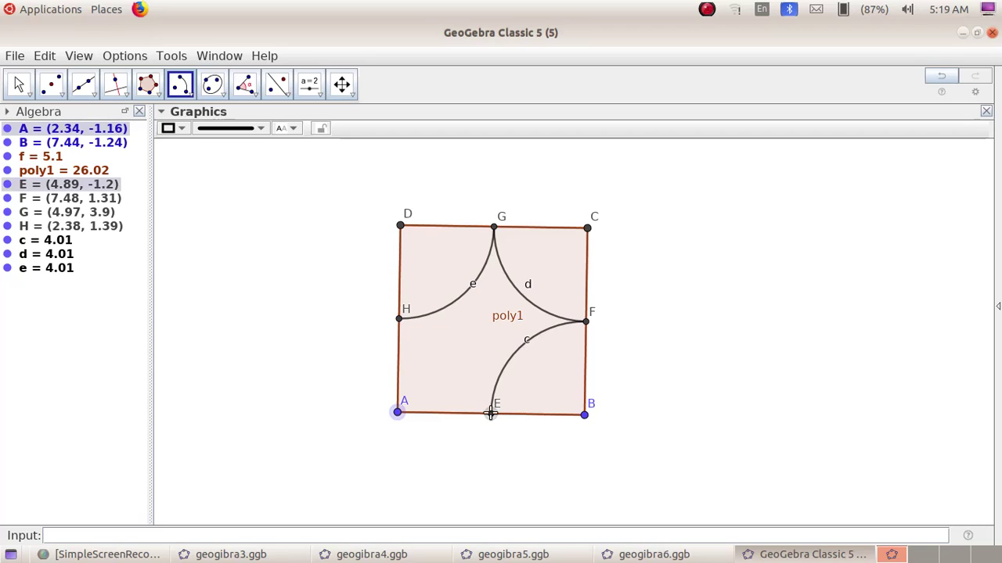
click(399, 317)
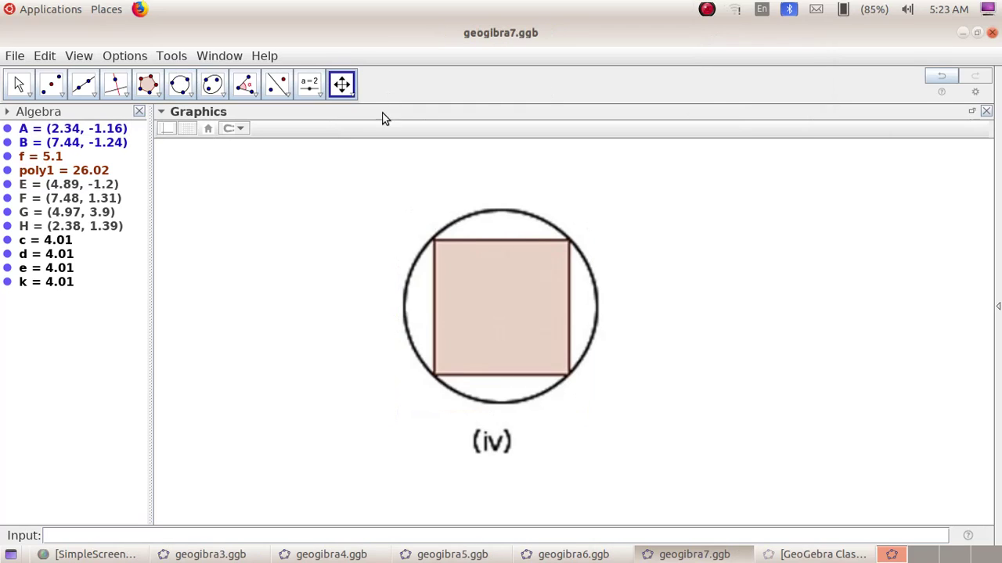
Step: Draw a separate four-vertex regular polygon beside the first square, from about (11.44, -1.12) to (15.28, -1.1), with sides about 3.84
click(159, 95)
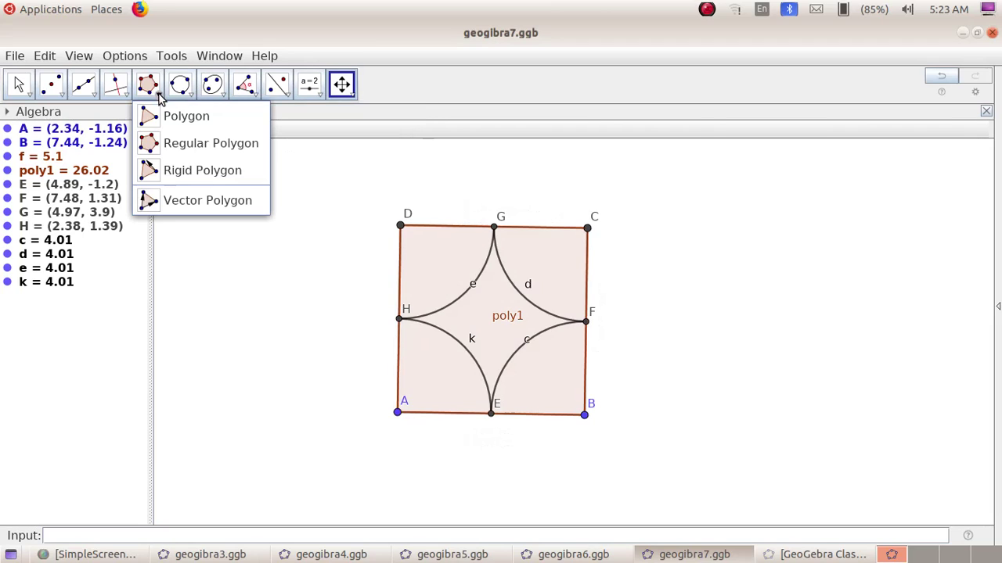
click(175, 144)
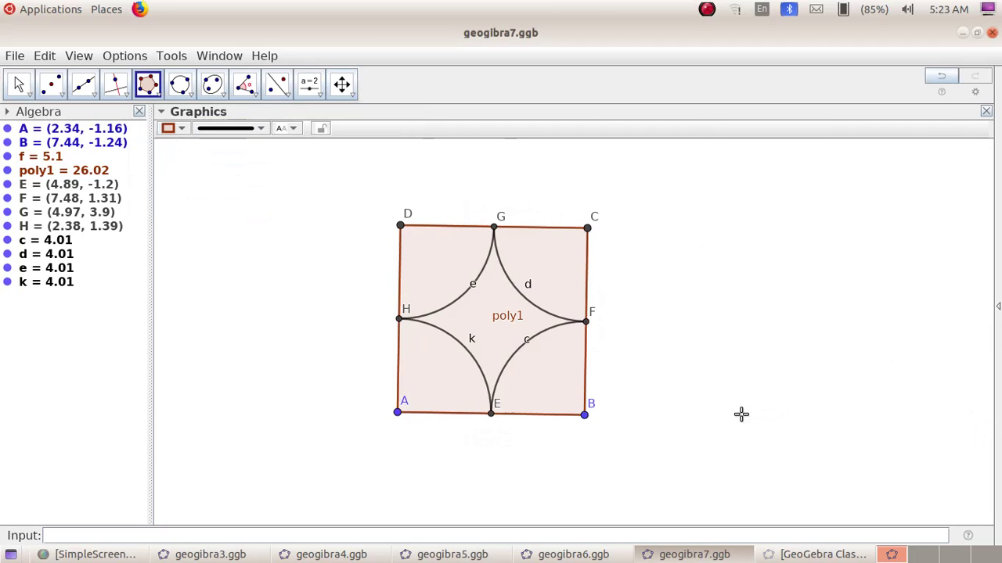
click(730, 410)
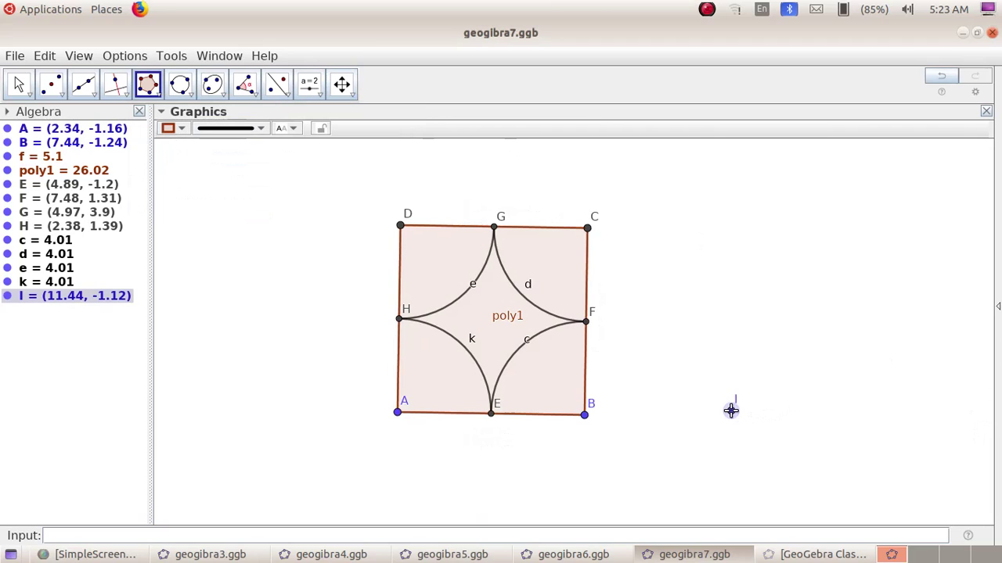
click(872, 409)
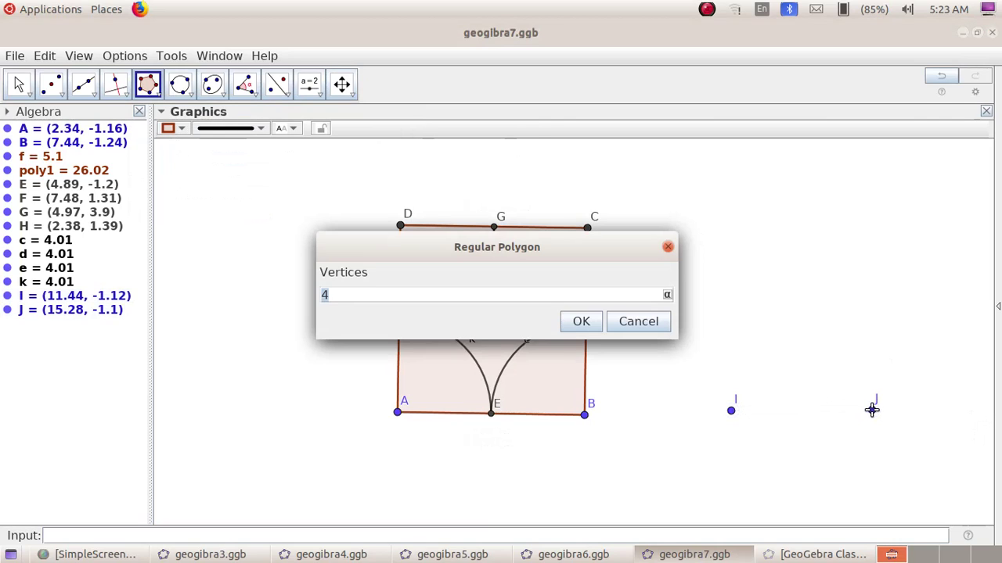
click(581, 322)
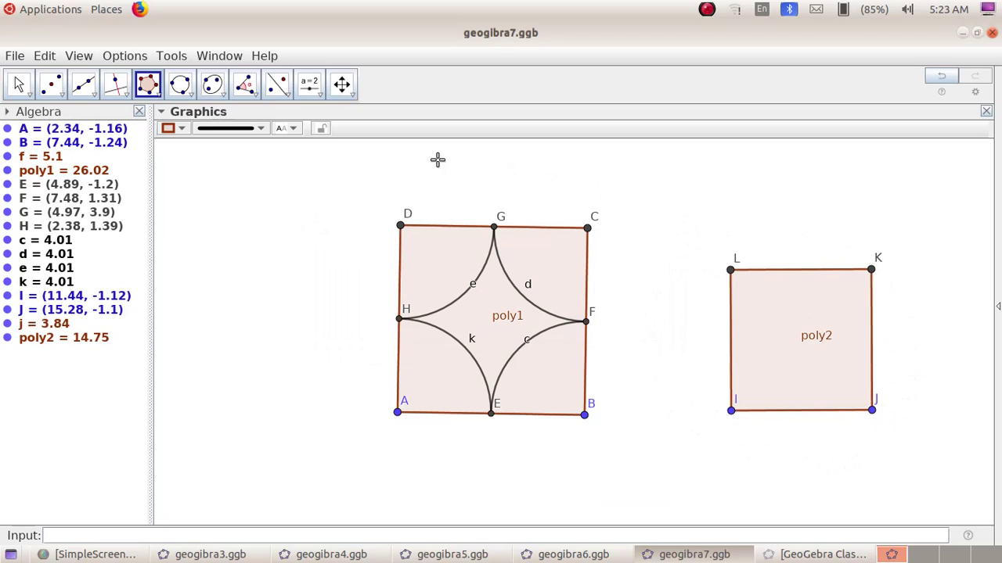
Step: Circumscribe the second square with a circle through its three corners I, J and K
click(191, 95)
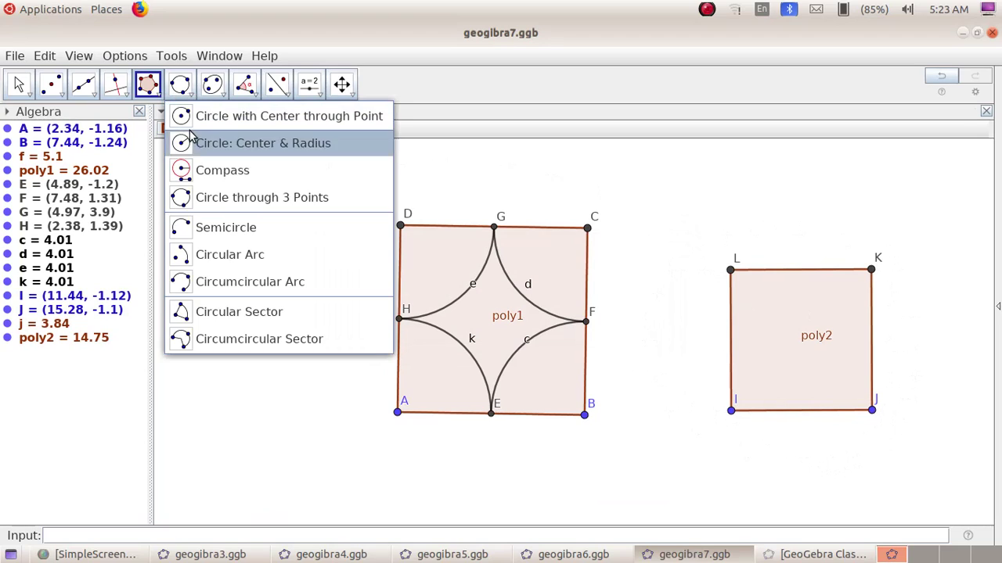
click(209, 200)
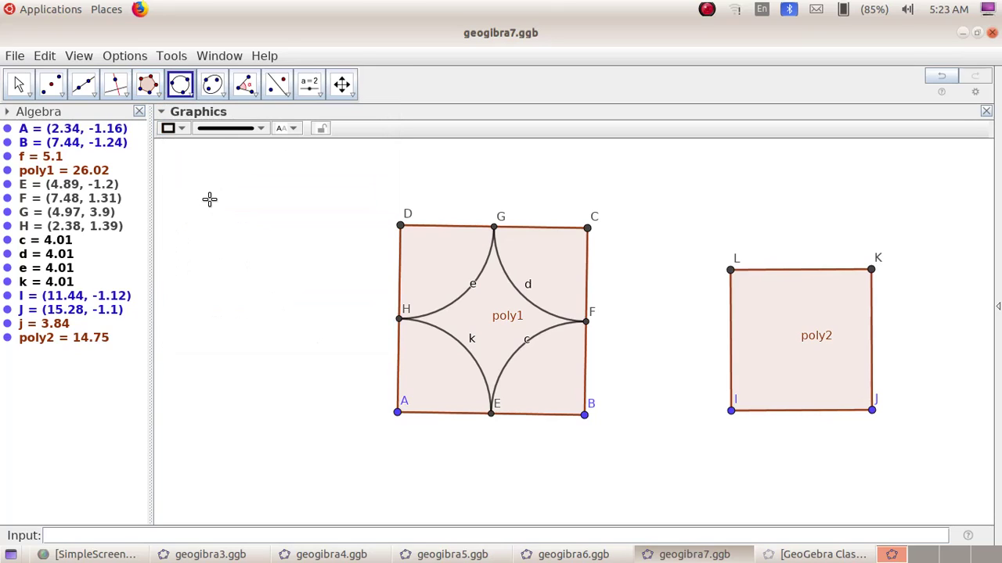
click(732, 413)
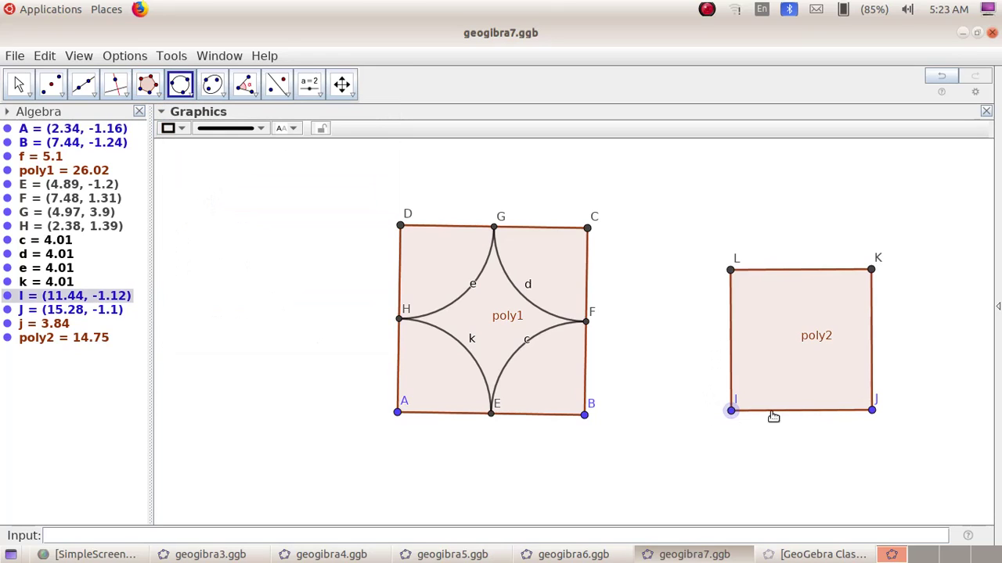
click(874, 413)
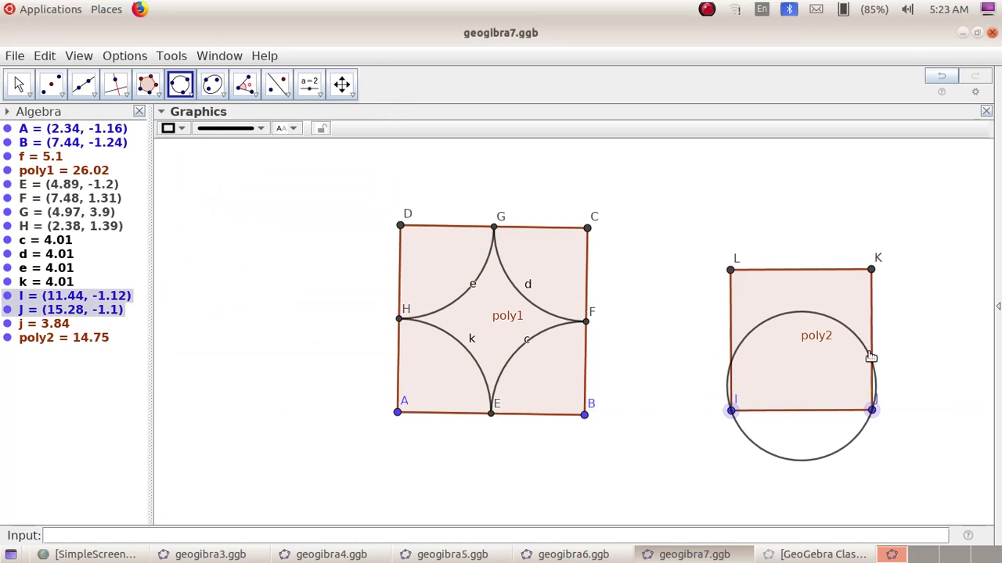
click(871, 270)
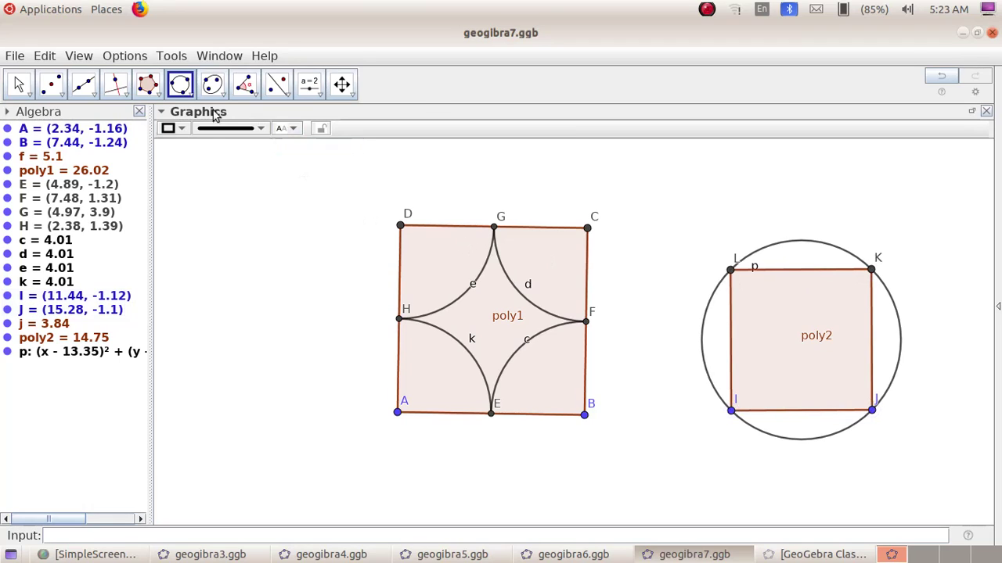
Step: Save the construction as geogibra7.ggb in the std 9 folder
click(15, 56)
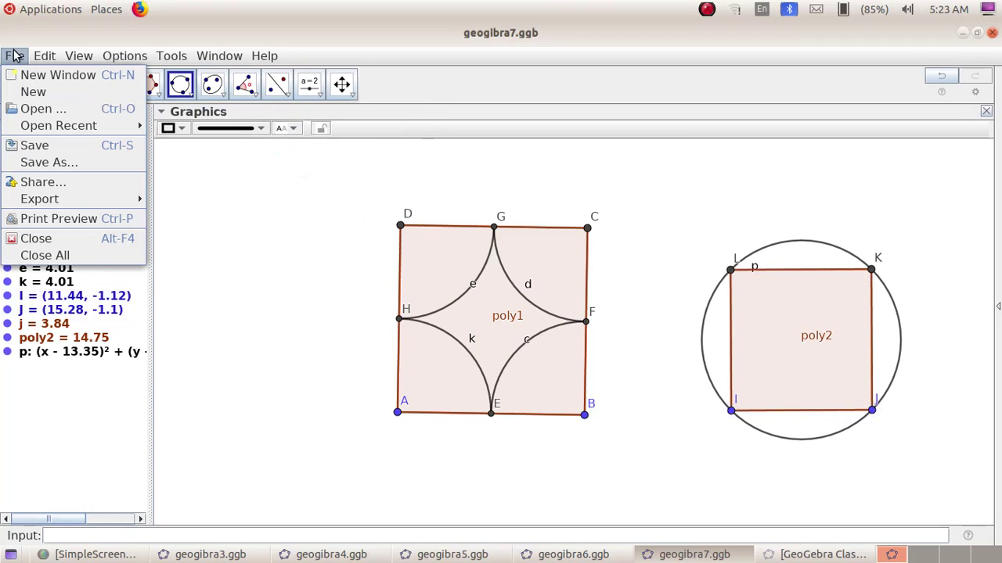
click(44, 162)
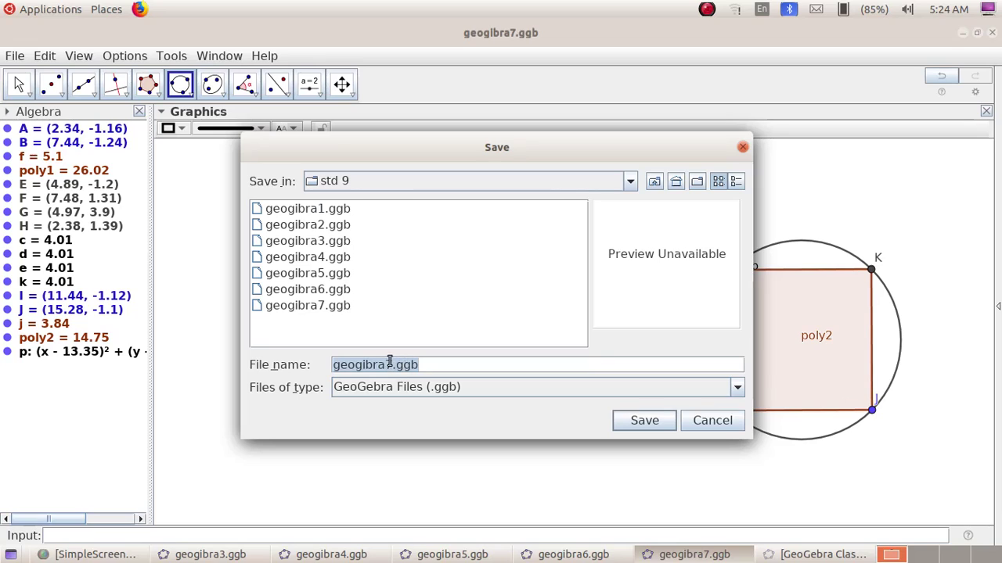
click(643, 423)
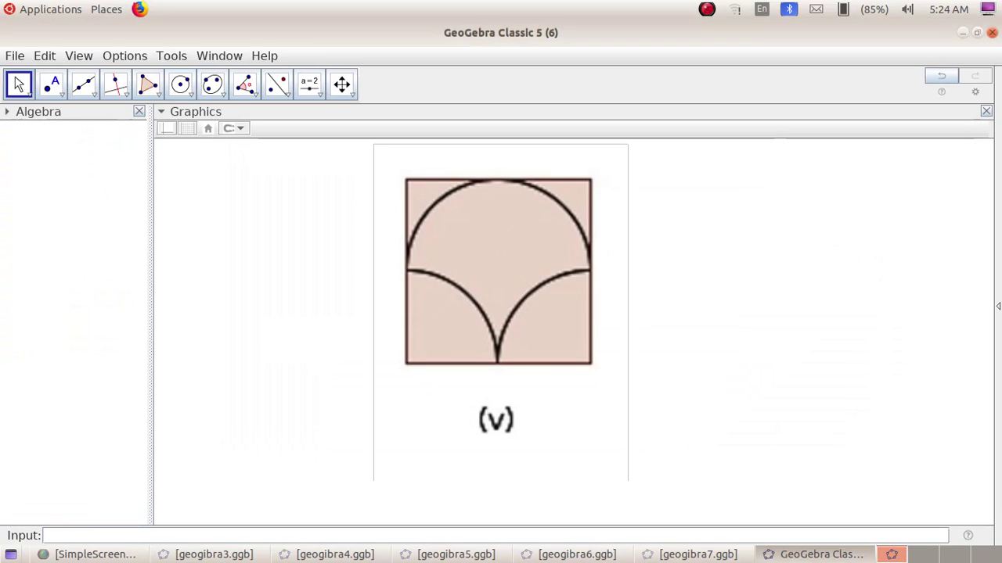
Step: In the empty construction, draw a four-vertex regular polygon from about (2.9, -1.46) to (7.72, -1.58), with sides about 4.82
click(157, 92)
click(166, 143)
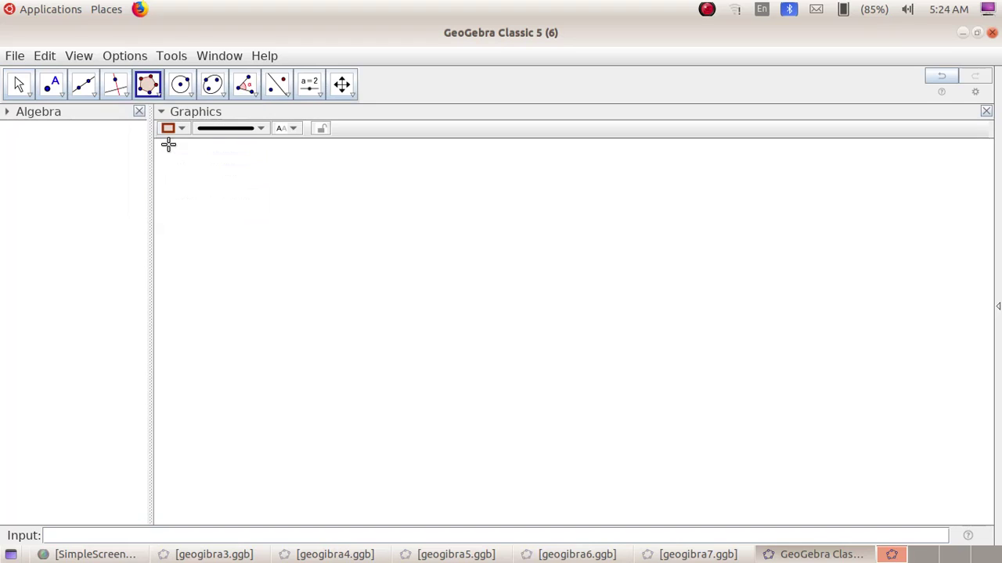
click(418, 423)
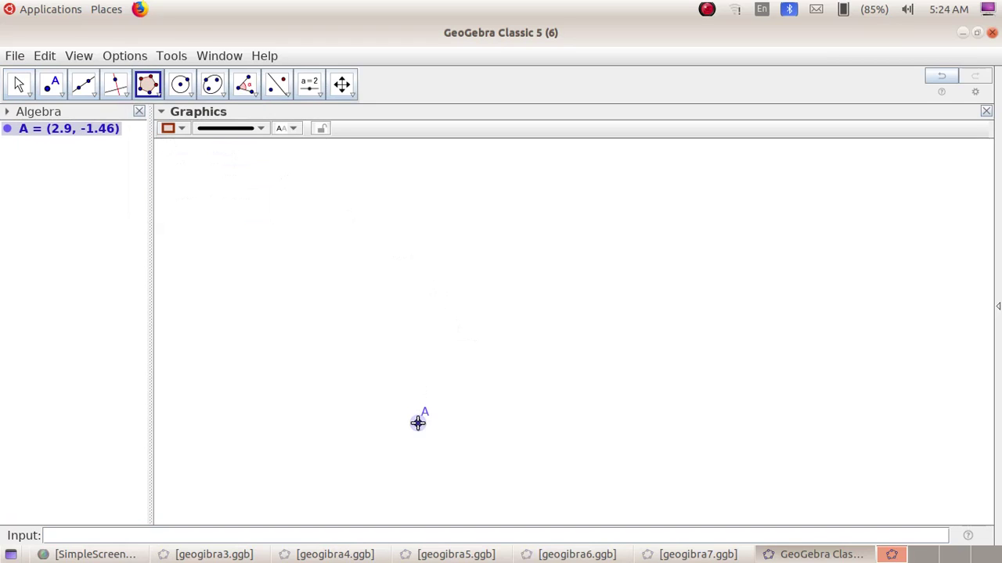
click(594, 427)
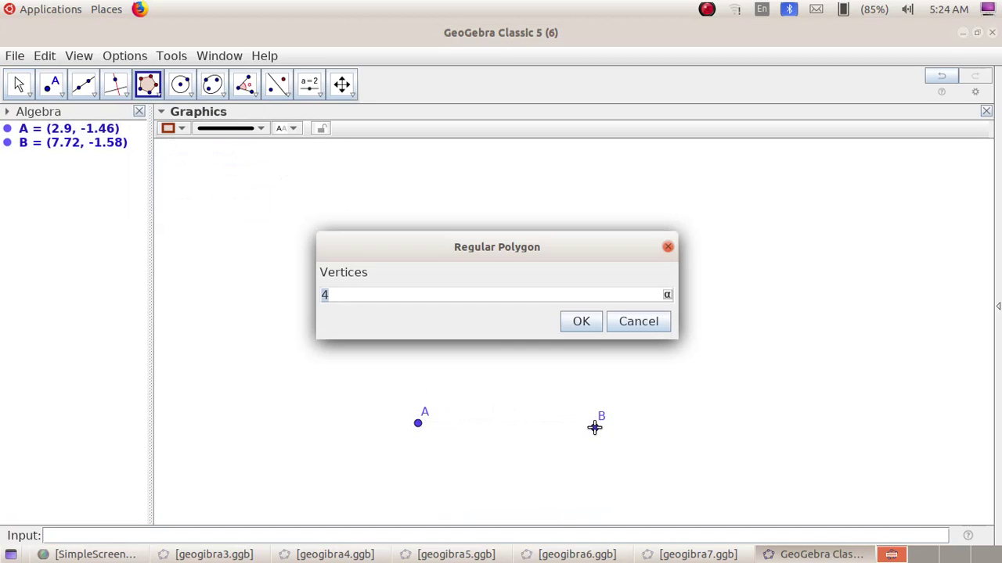
click(580, 322)
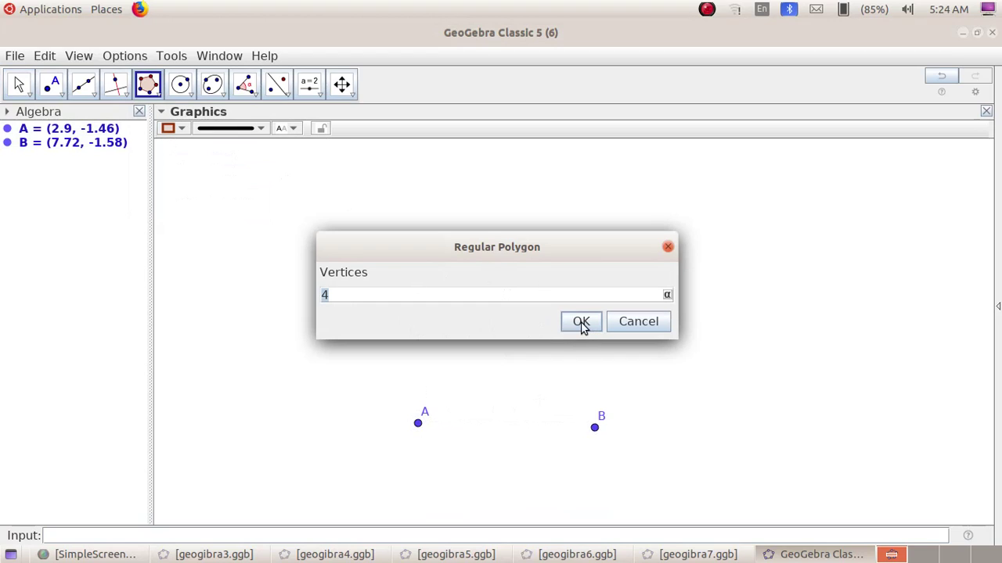
click(581, 323)
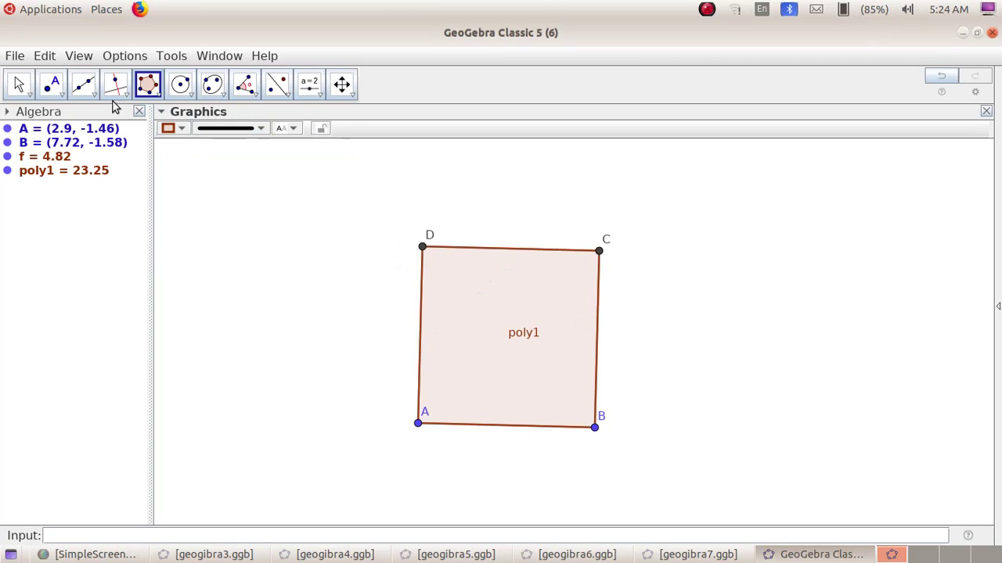
Step: Place the midpoints of the square's four sides: AD, DC, CB and AB
click(60, 92)
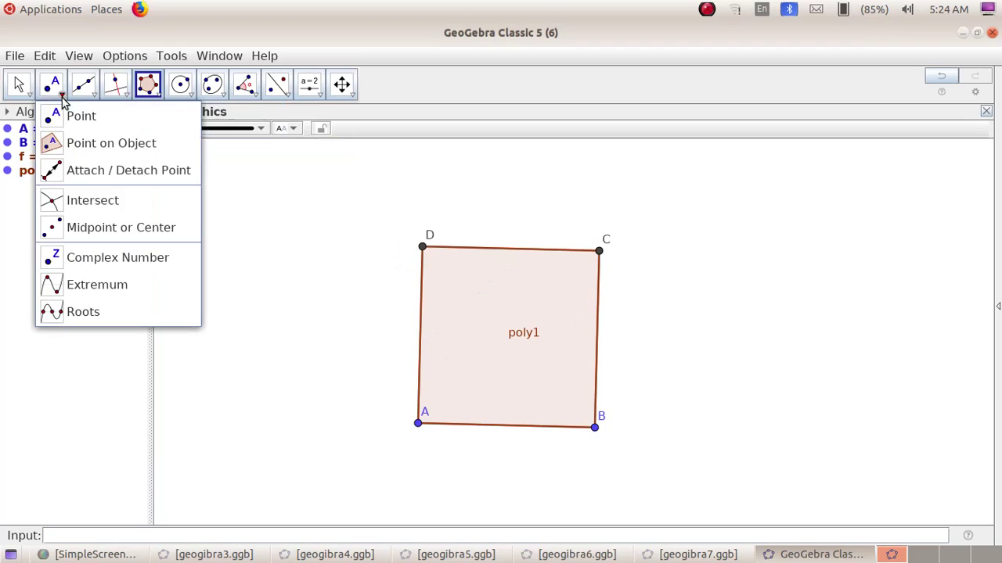
click(110, 228)
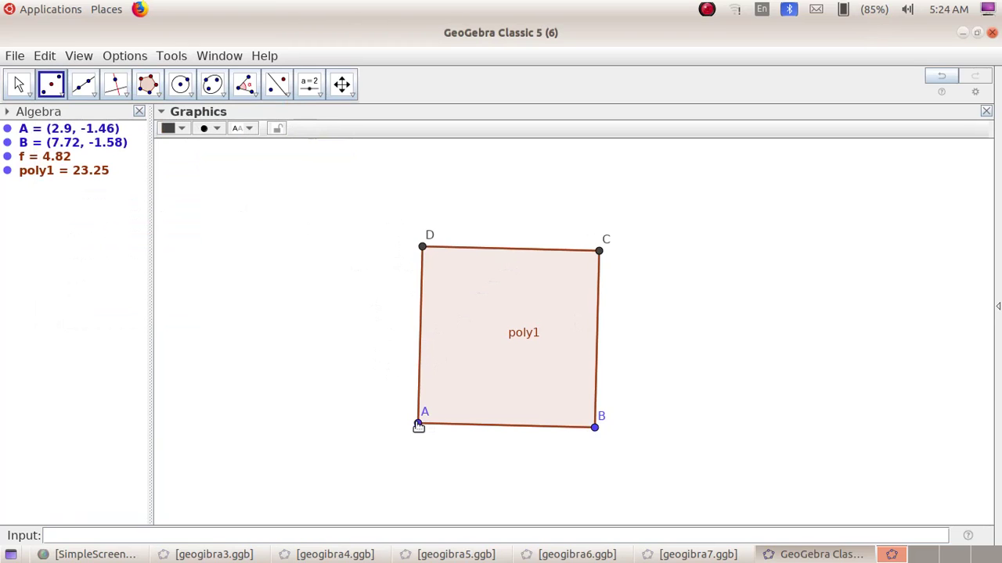
click(419, 425)
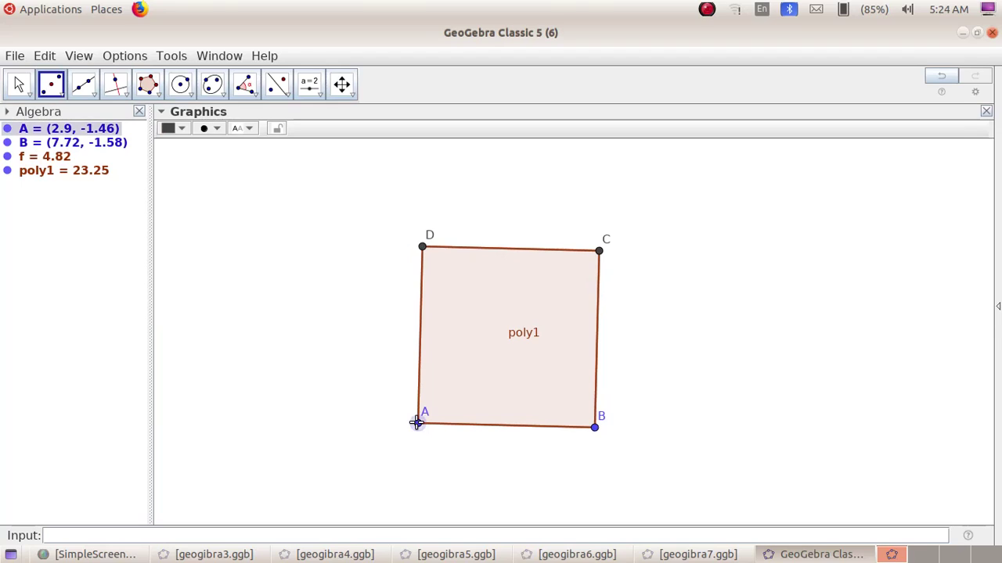
click(421, 249)
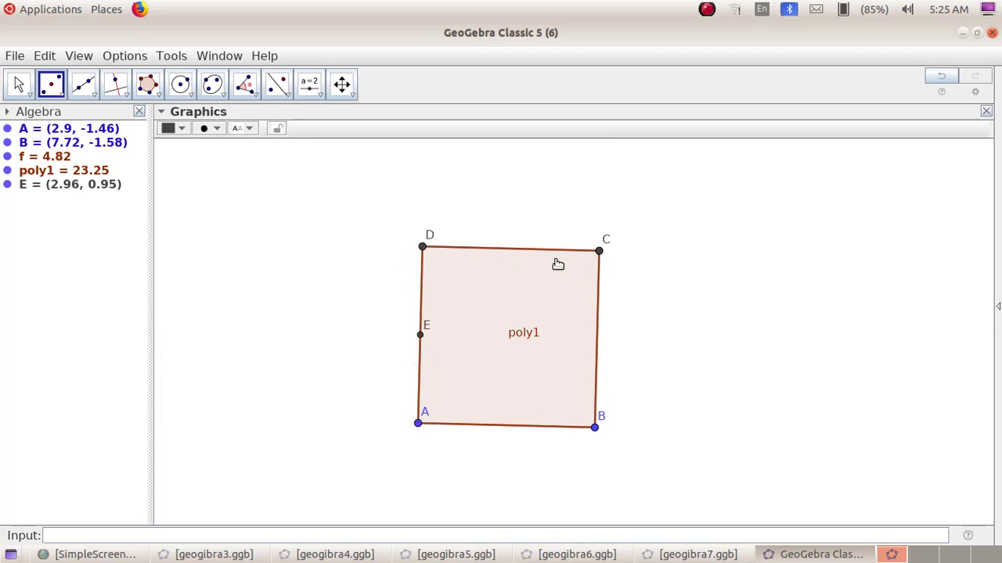
click(423, 249)
click(597, 252)
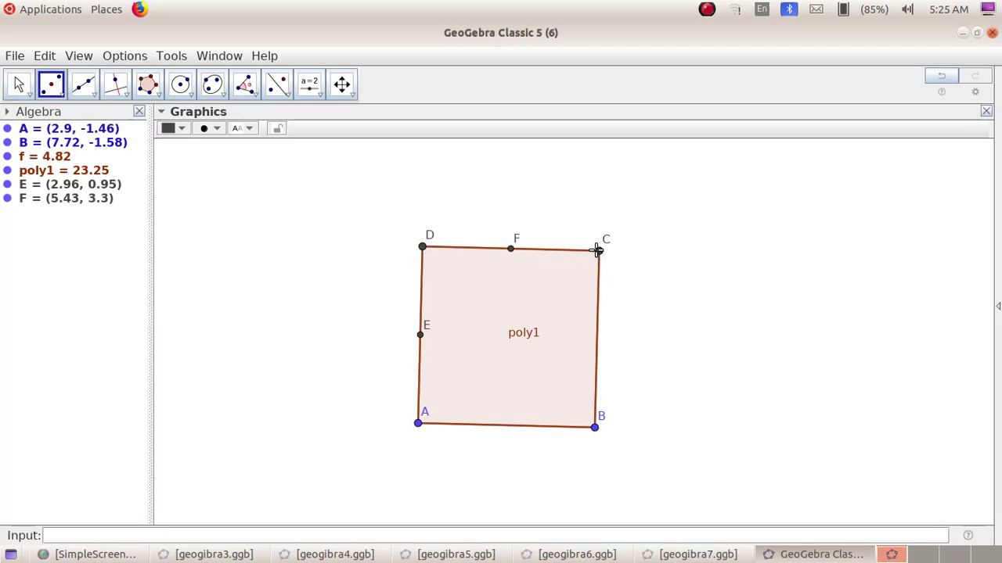
click(595, 427)
click(600, 252)
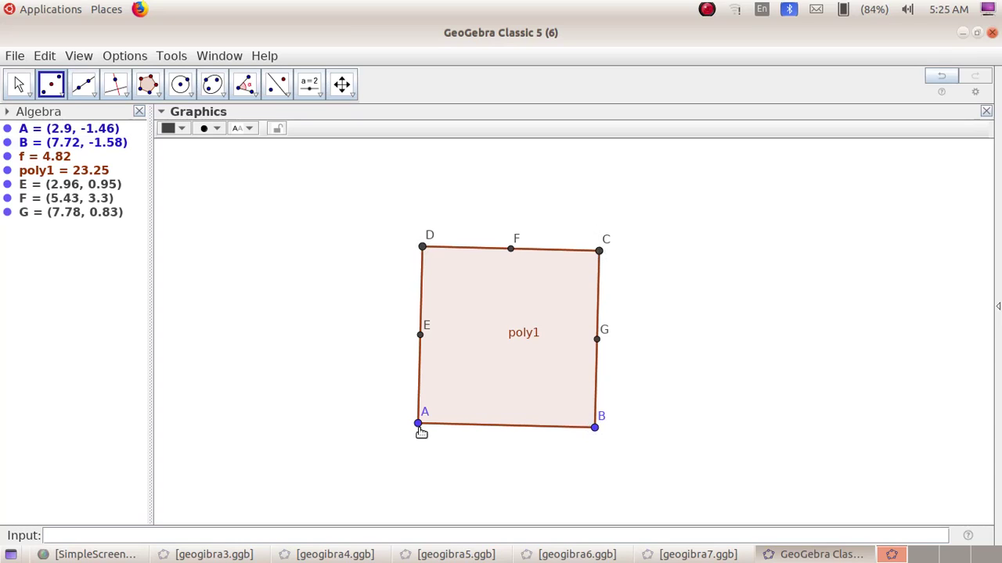
click(418, 424)
click(595, 428)
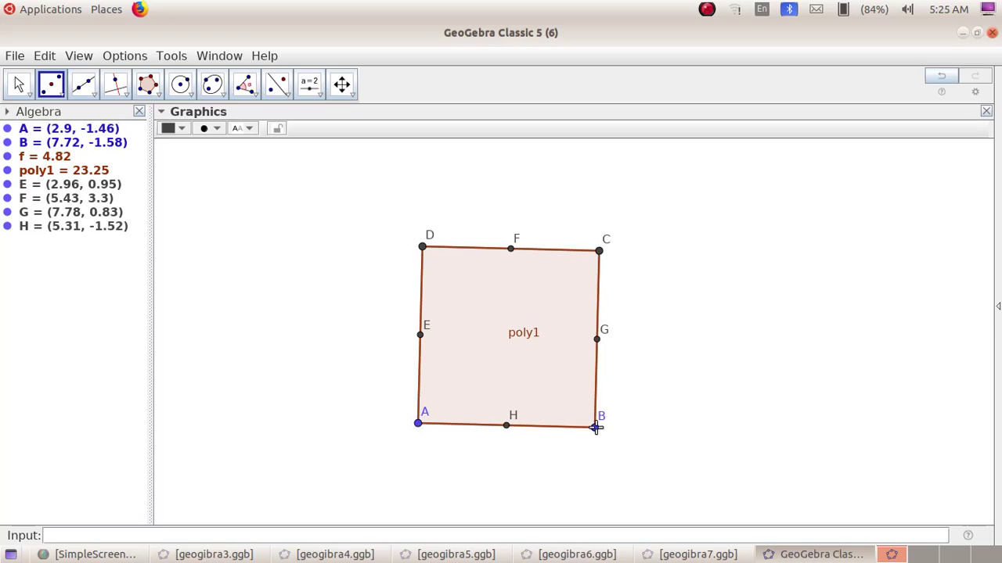
Step: Draw circular arcs centred at B from G to H and at A from H to E
click(191, 97)
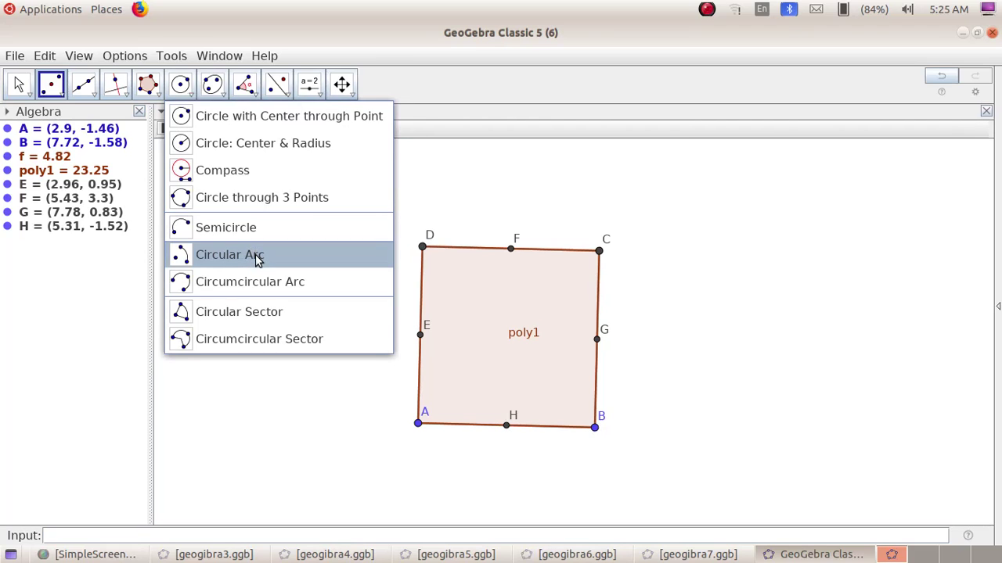
click(257, 259)
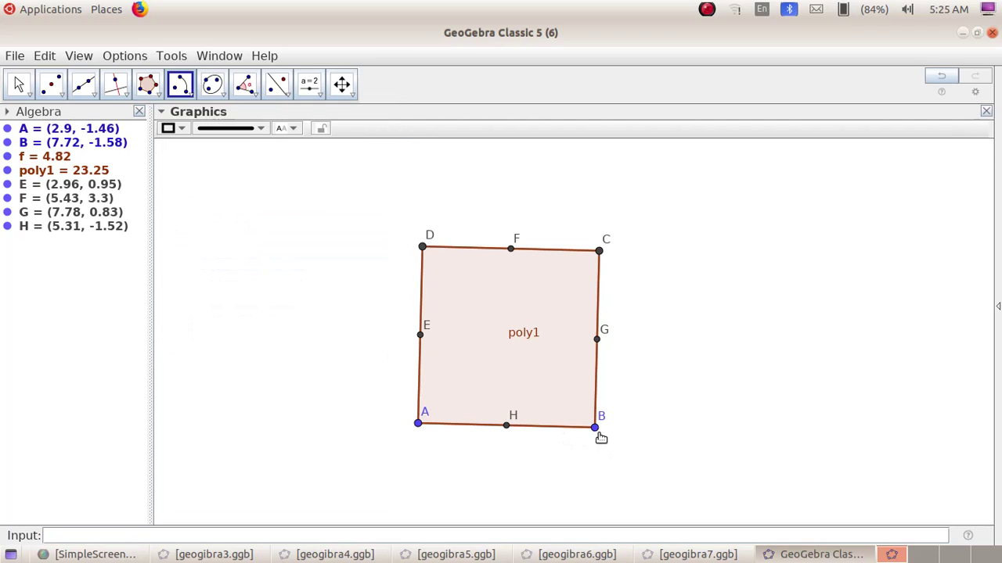
click(595, 428)
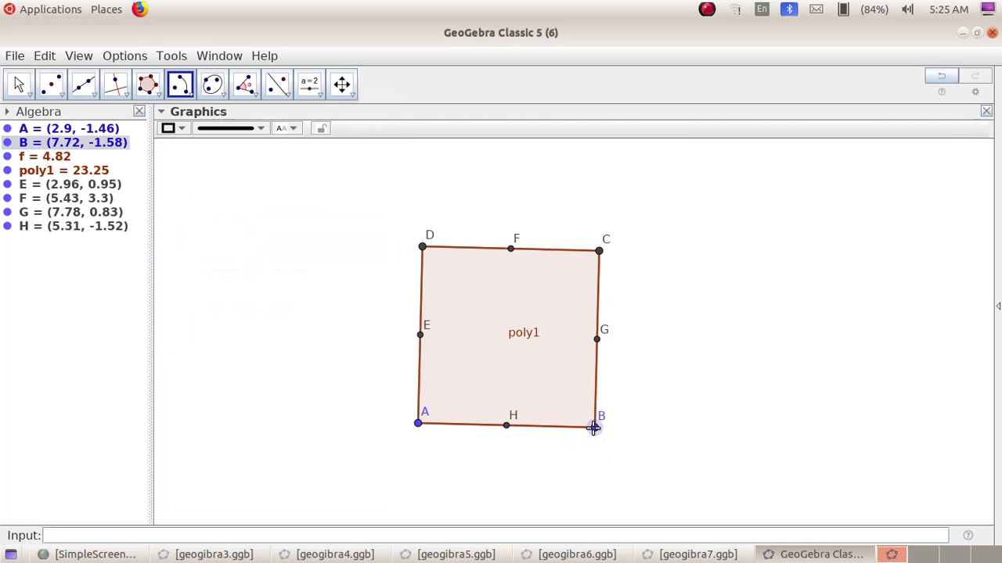
click(596, 338)
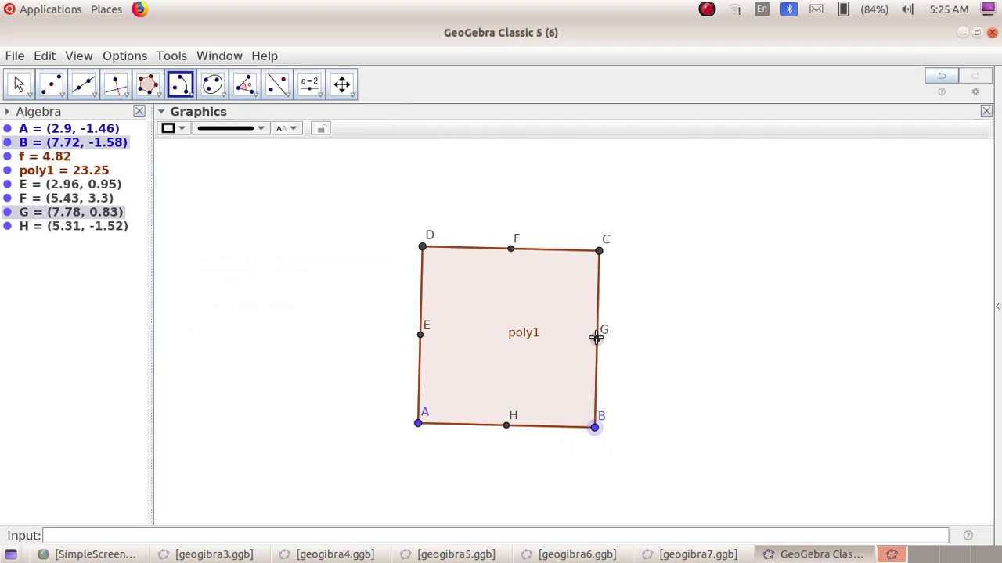
click(508, 426)
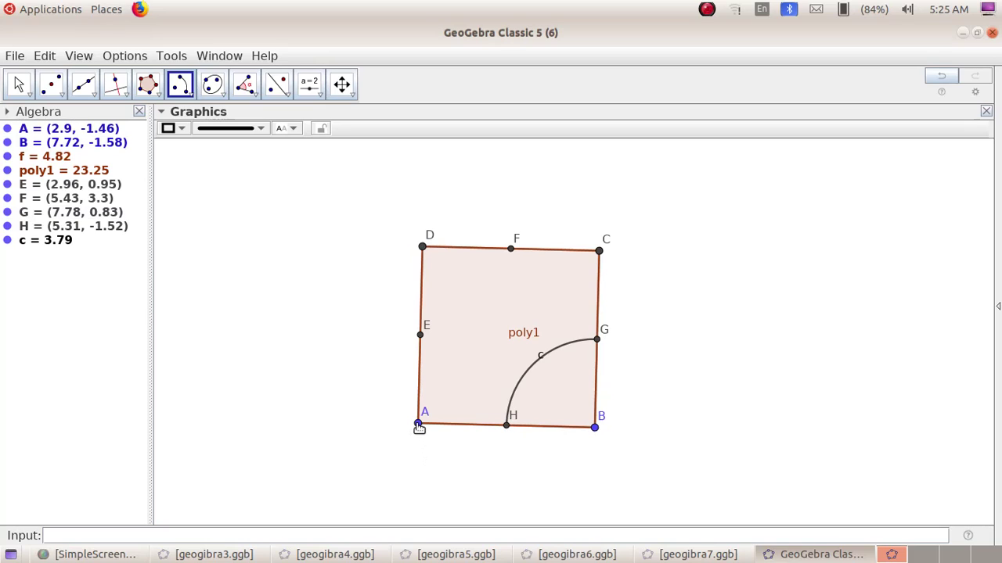
click(418, 425)
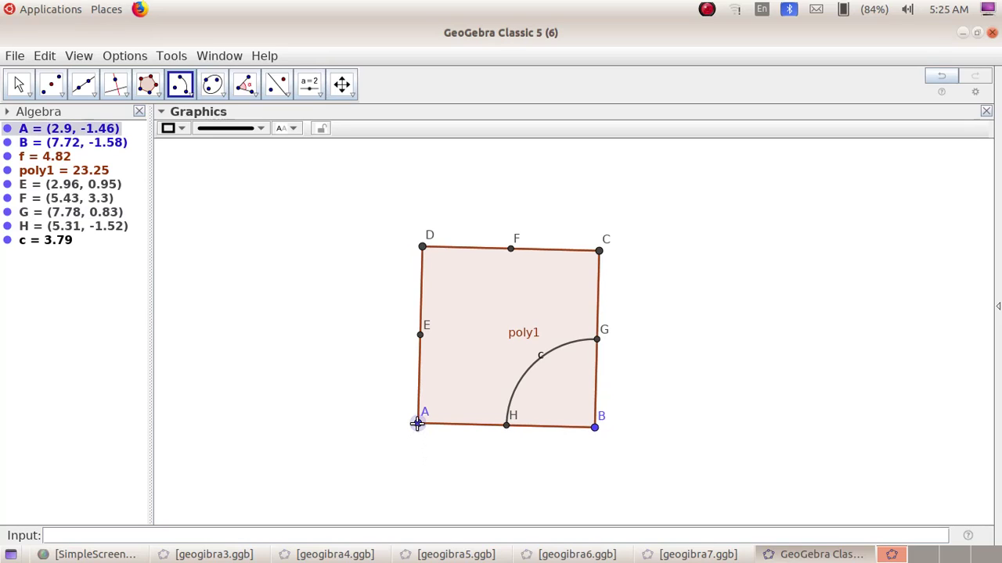
click(507, 427)
click(421, 335)
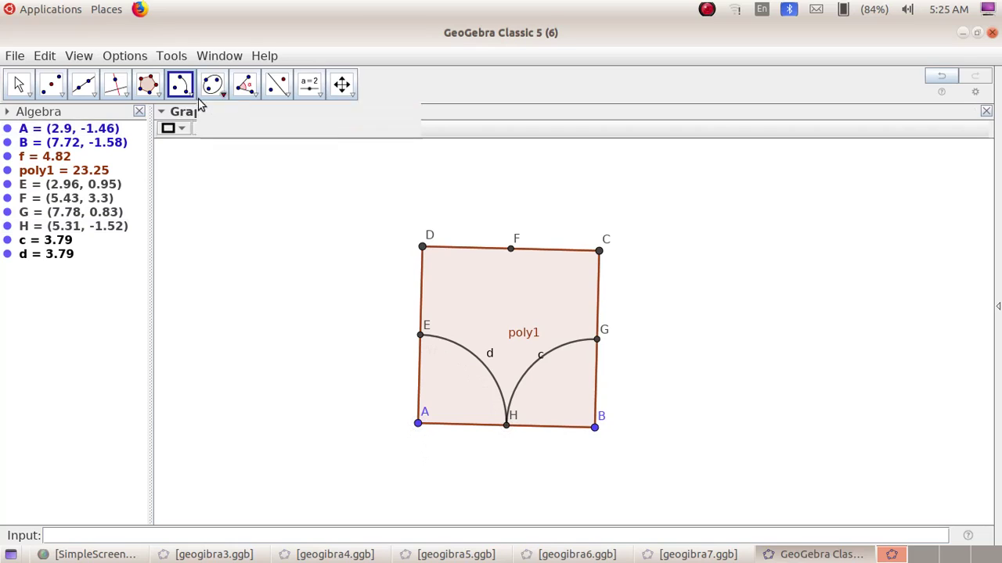
Step: Draw a semicircle inside the upper half of the square, from midpoint E to midpoint G
click(190, 94)
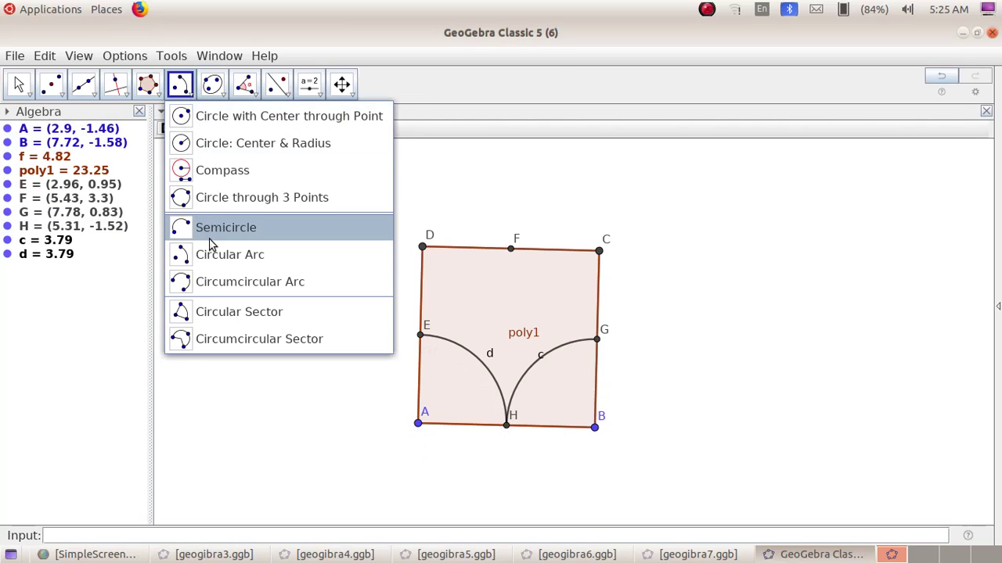
click(207, 230)
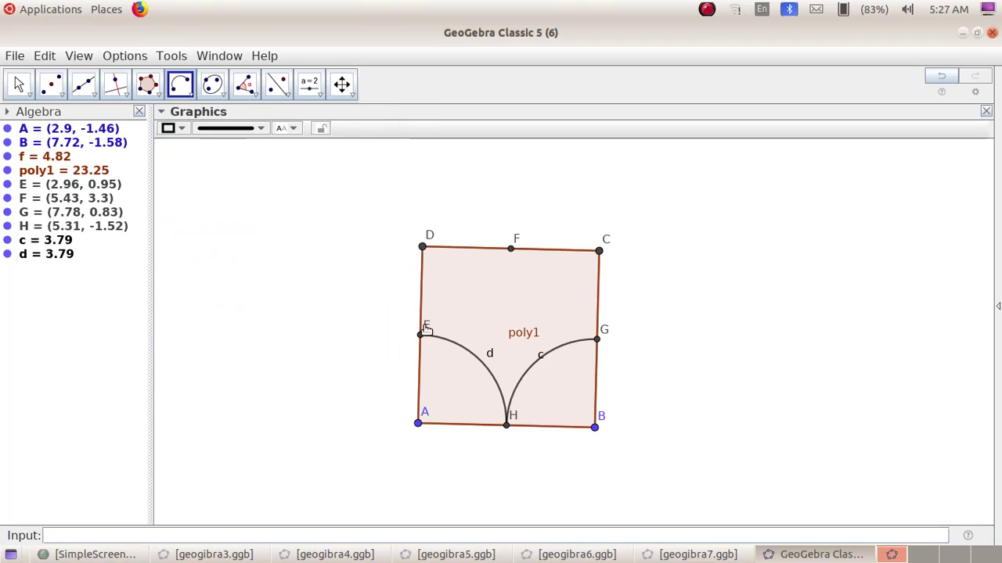
click(420, 337)
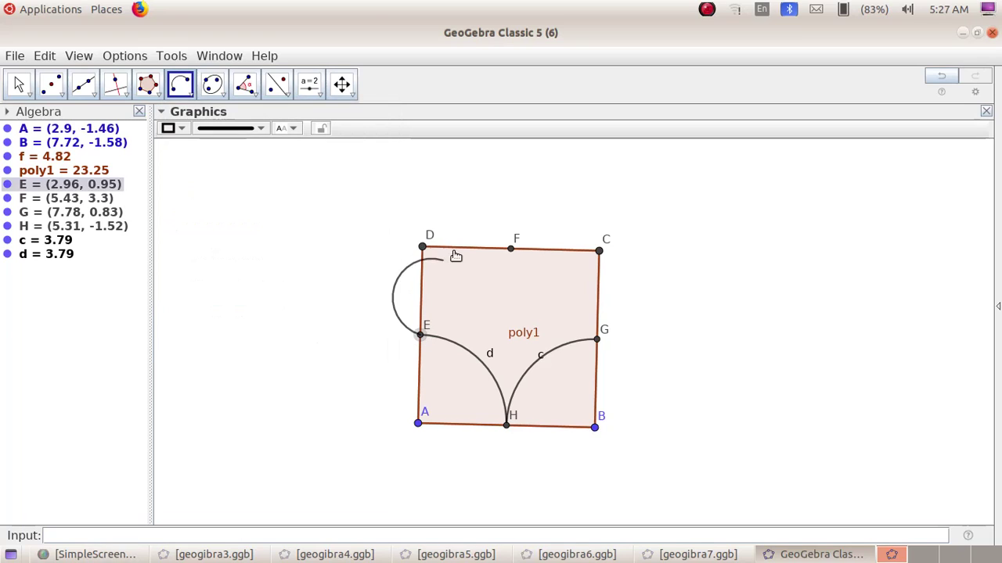
click(597, 340)
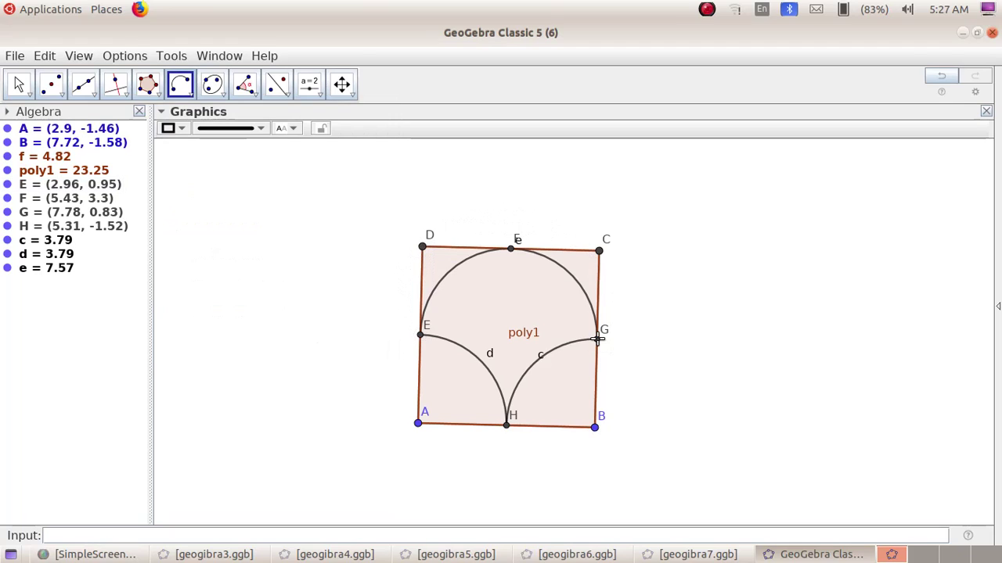
Step: Beside the square, draw a five-vertex regular polygon from about (15.8, -1.58) to (19, -1.7), with sides about 3.2
drag(697, 336, 472, 300)
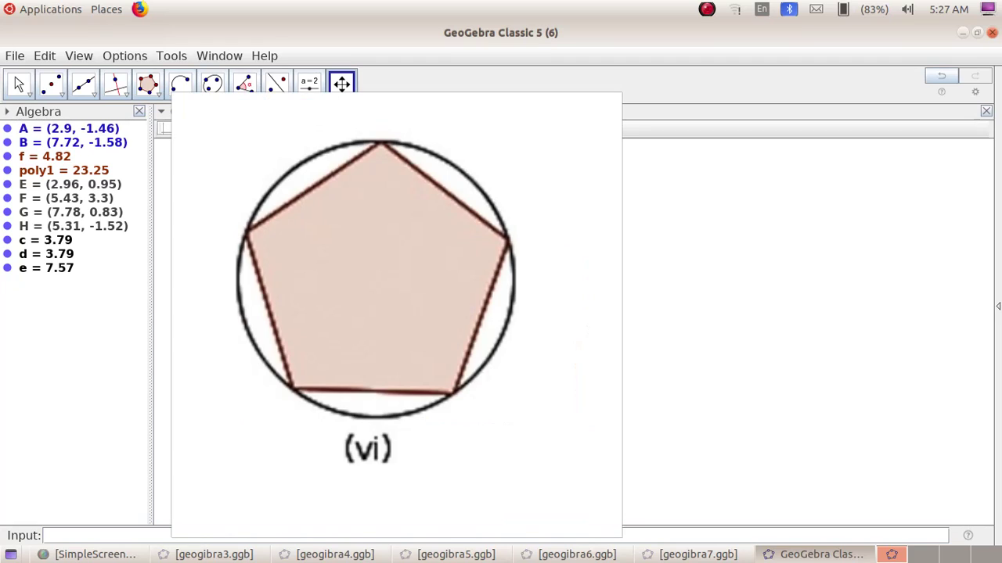
click(150, 86)
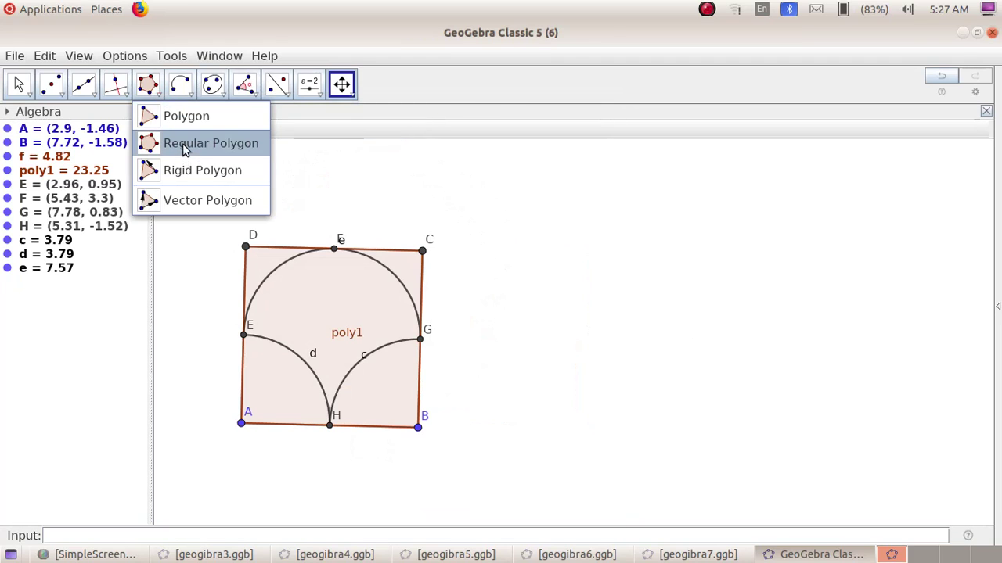
click(185, 150)
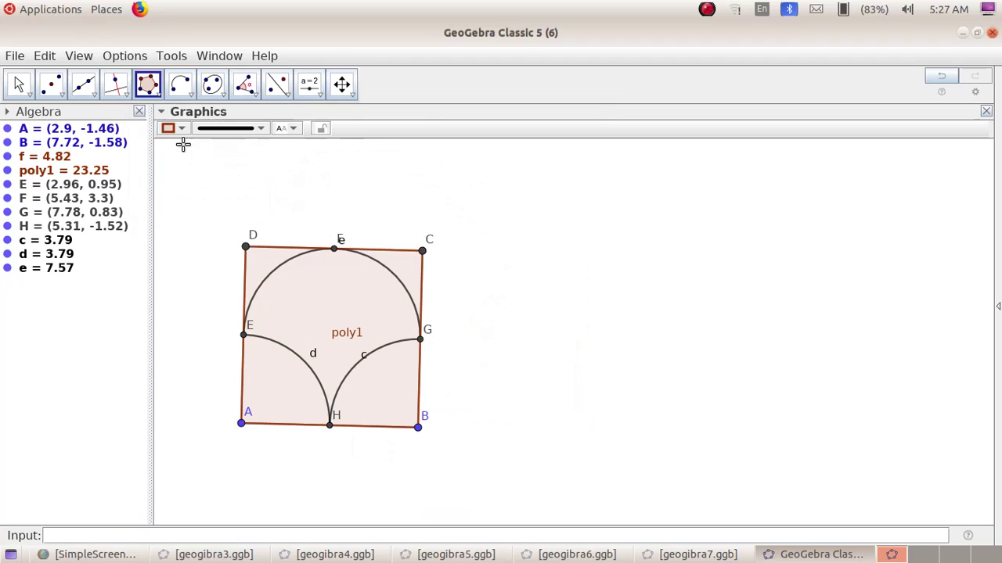
click(714, 427)
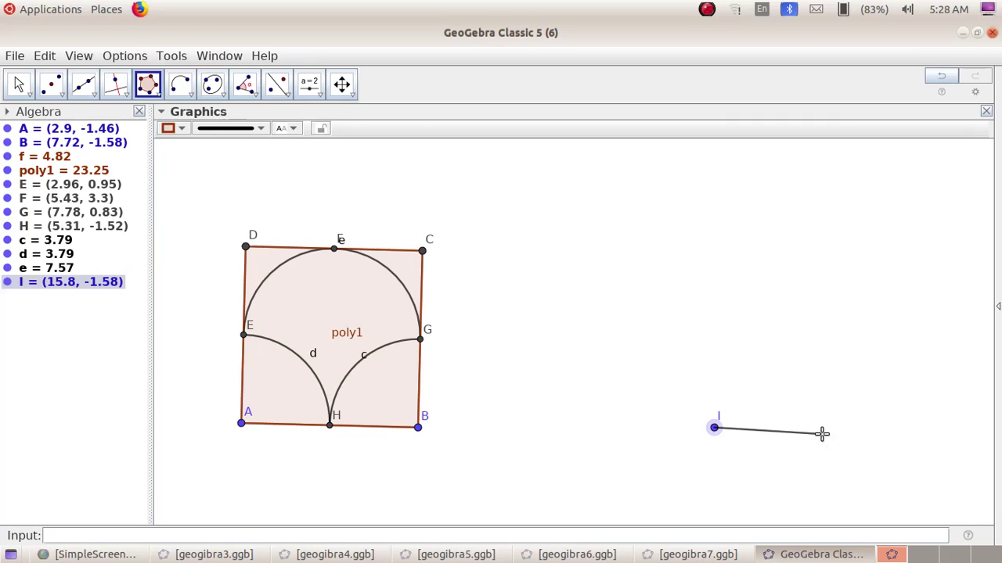
click(831, 431)
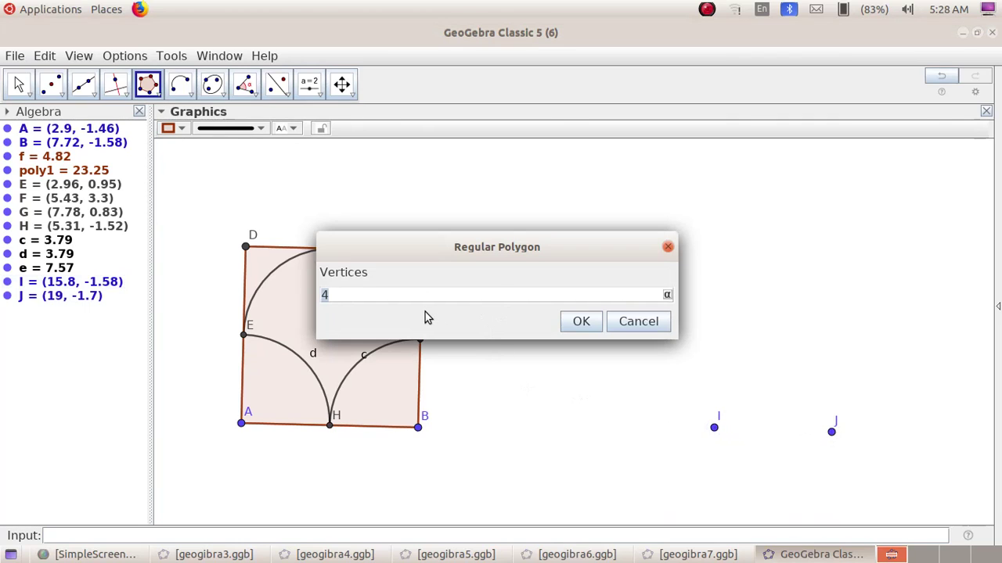
click(579, 324)
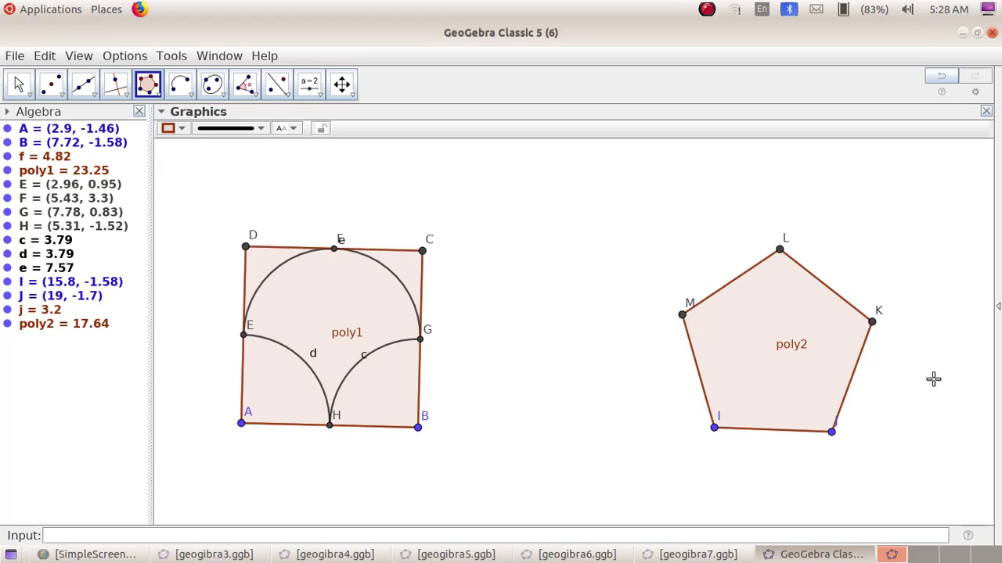
Step: Circumscribe the pentagon with a conic through its five vertices I, J, K, L and M
click(223, 97)
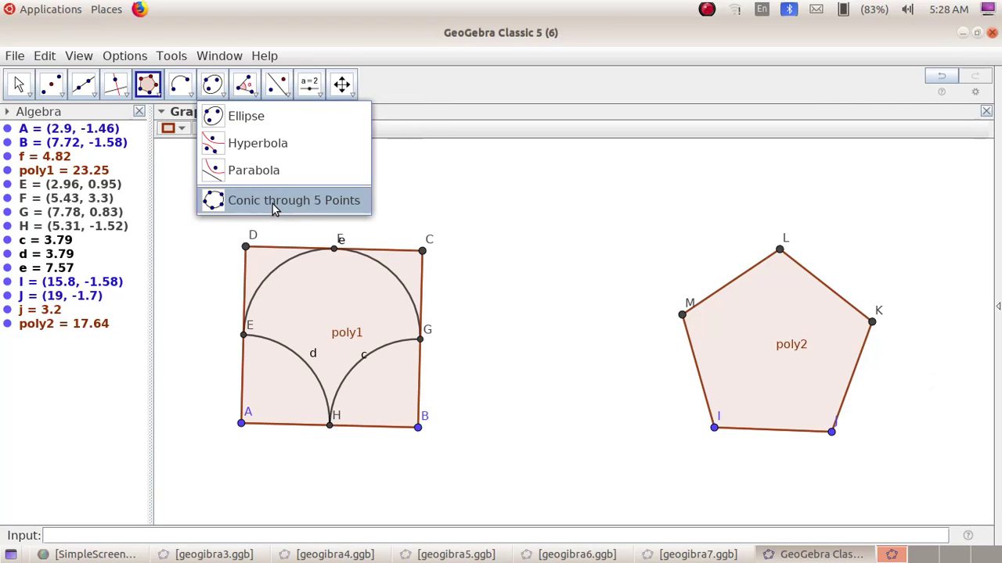
click(274, 202)
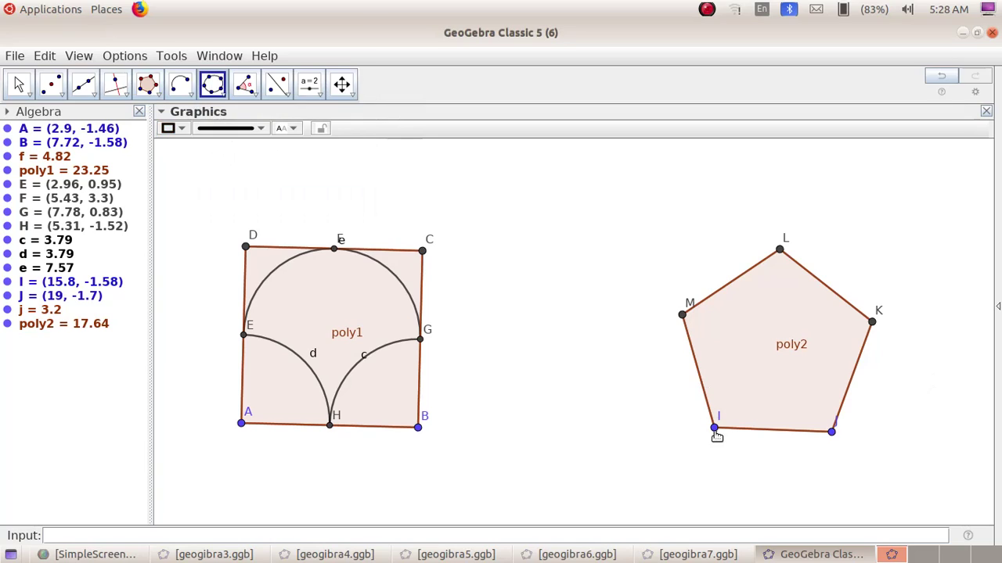
click(714, 427)
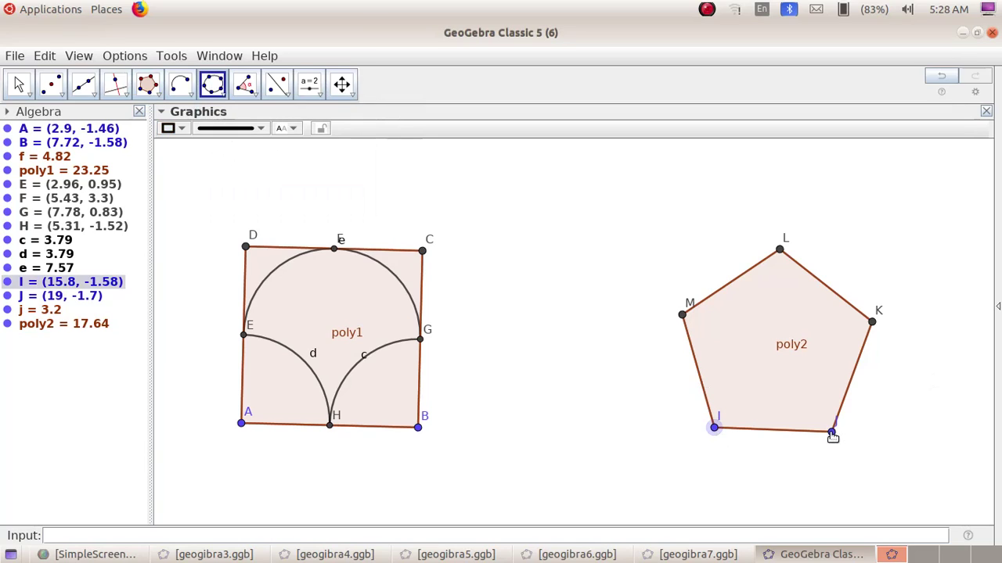
click(831, 431)
click(872, 322)
click(779, 250)
click(683, 315)
click(683, 314)
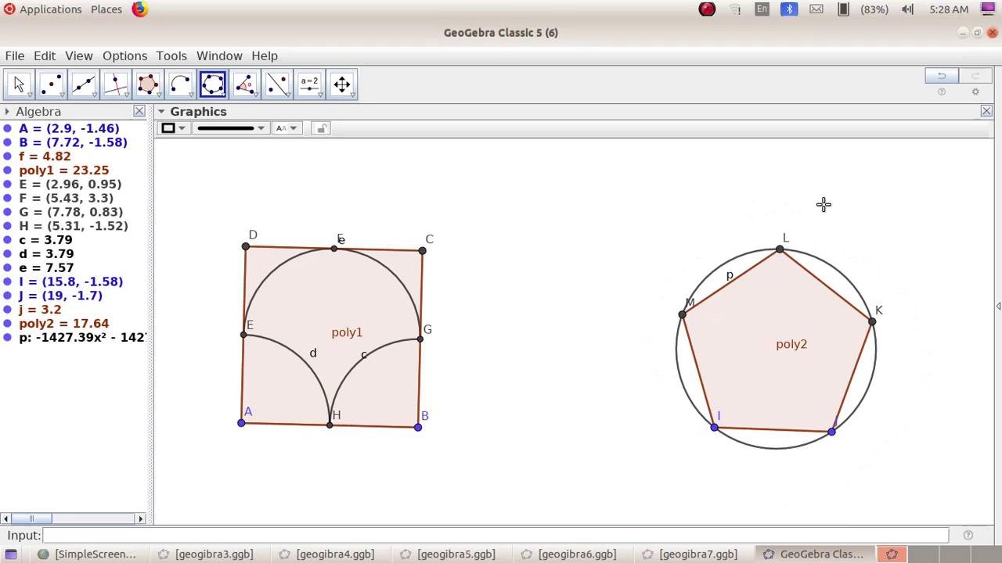
Step: Save the construction as geogibra8 in the std 9 folder
click(15, 56)
click(45, 162)
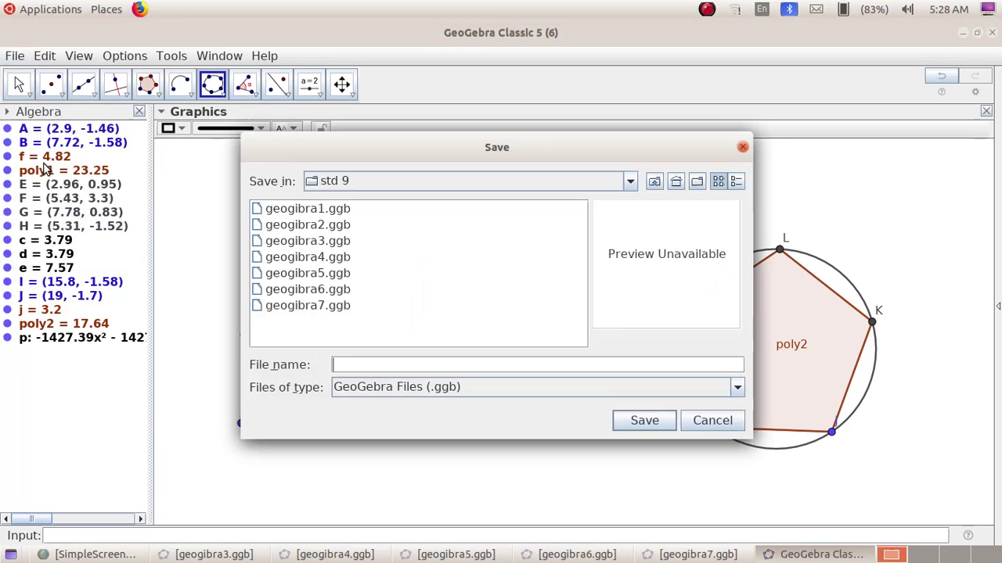
click(357, 363)
text(geogibra8)
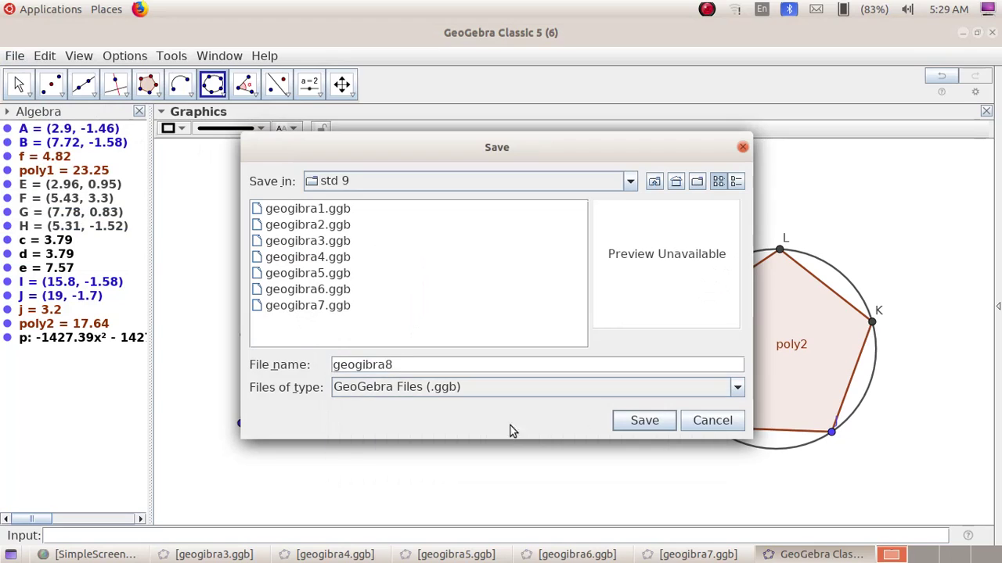
click(644, 421)
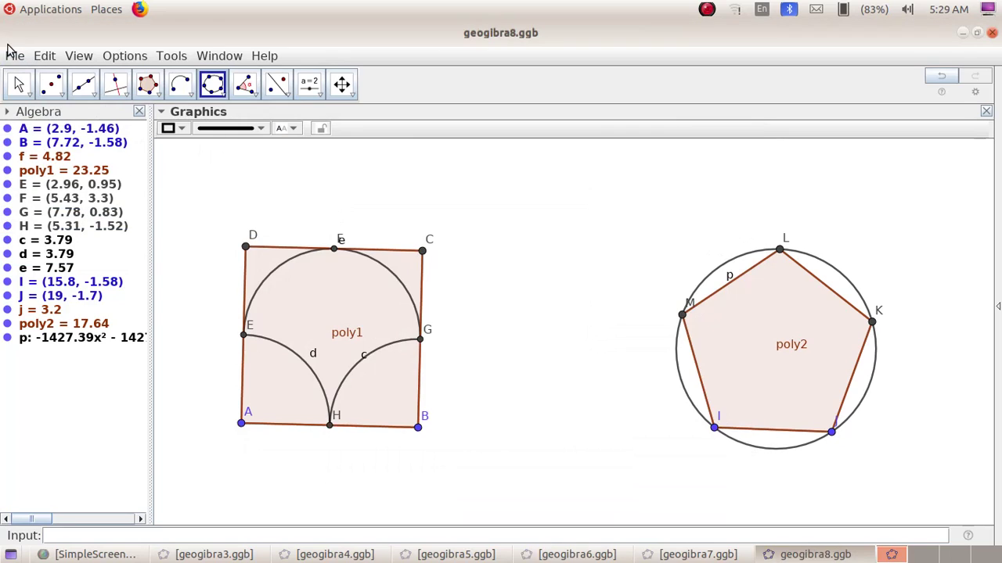
Step: Open a new empty construction window
click(16, 58)
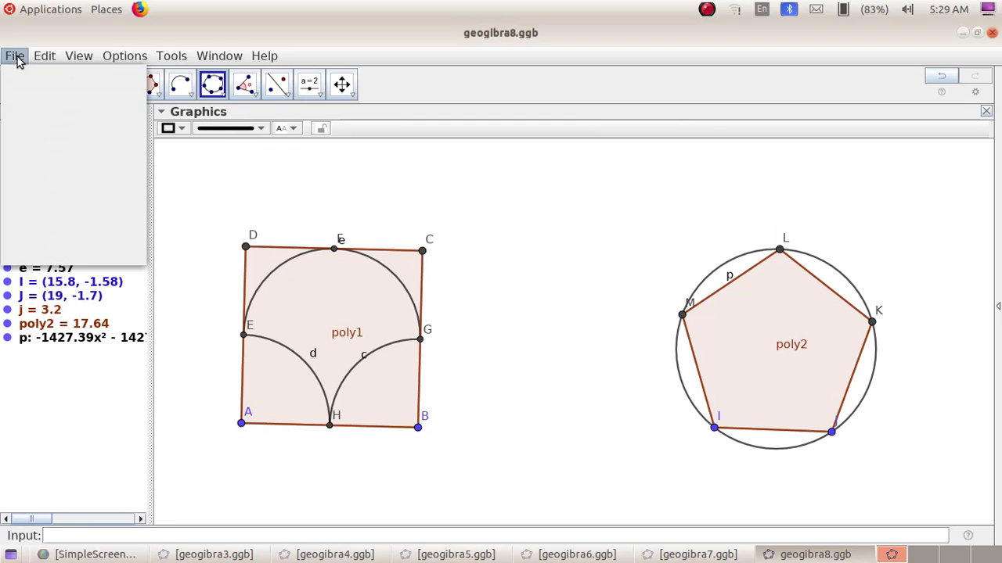